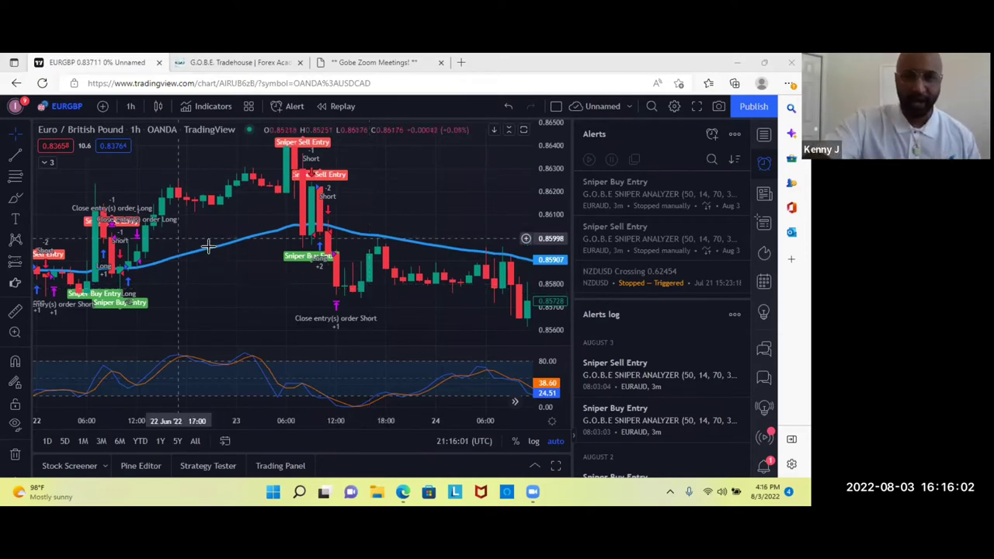
Draw a path from the second Sniper Sell Entry on 23 June down through the candles, back up to the moving average, and down to about 0.85739.
drag(247, 277, 373, 271)
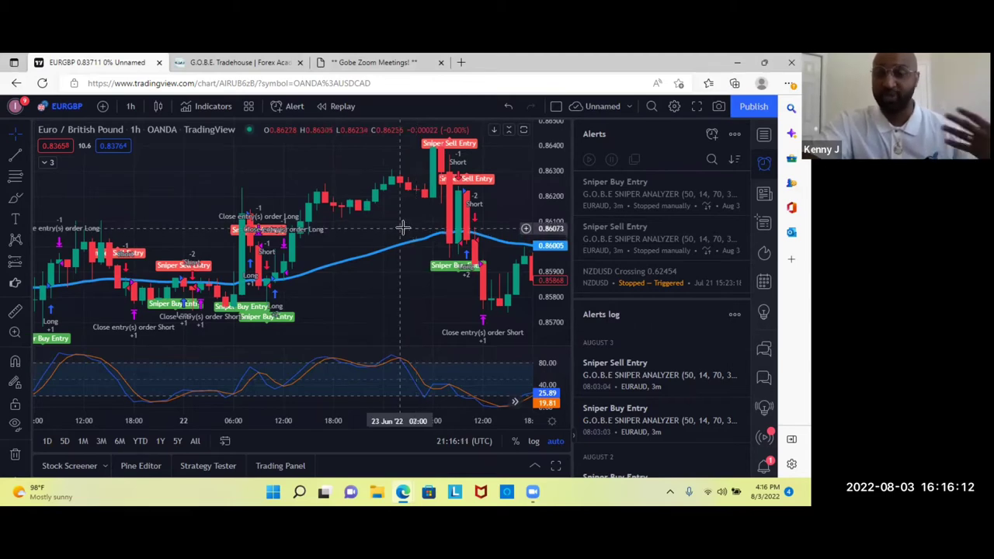
scroll(398, 265, up, 4)
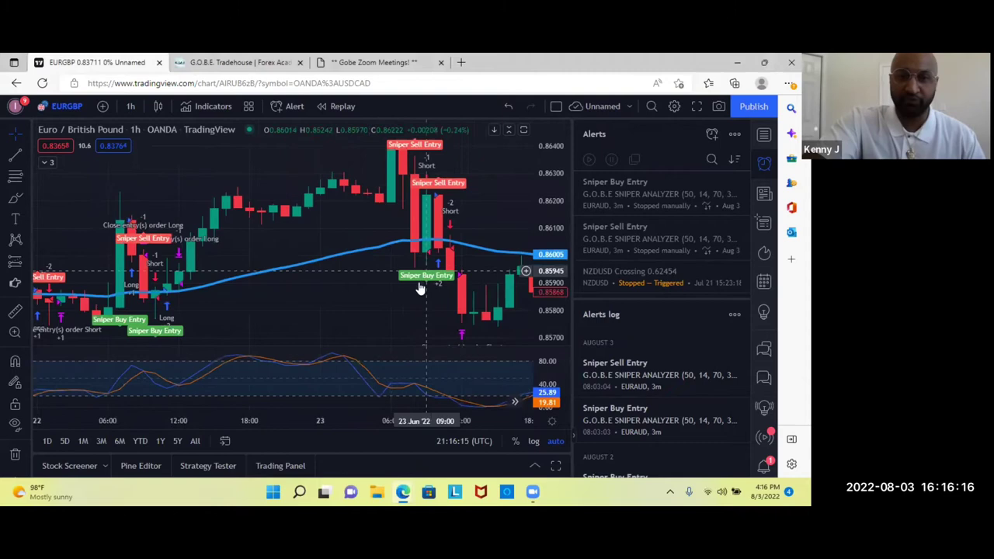
scroll(420, 284, up, 2)
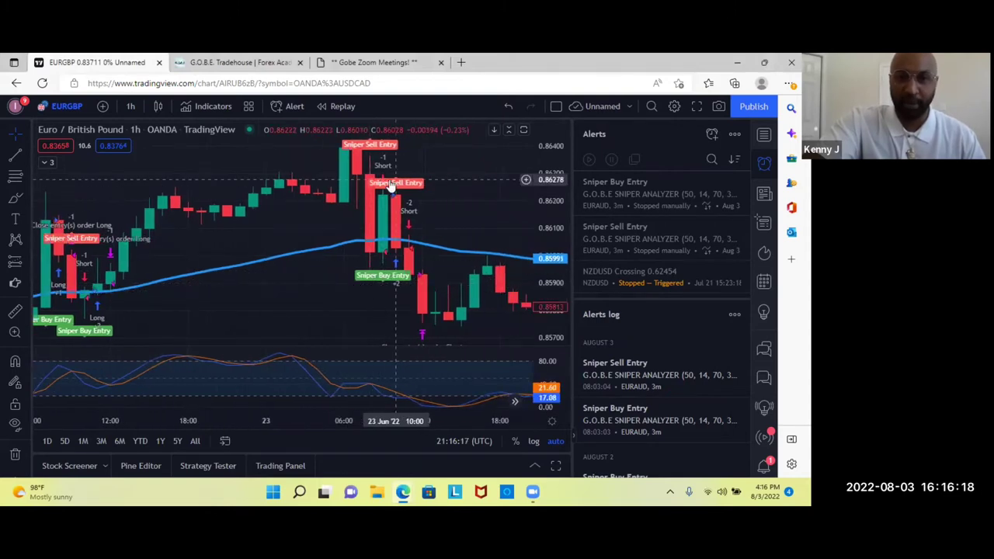
scroll(391, 183, up, 3)
scroll(395, 194, down, 5)
scroll(398, 204, up, 1)
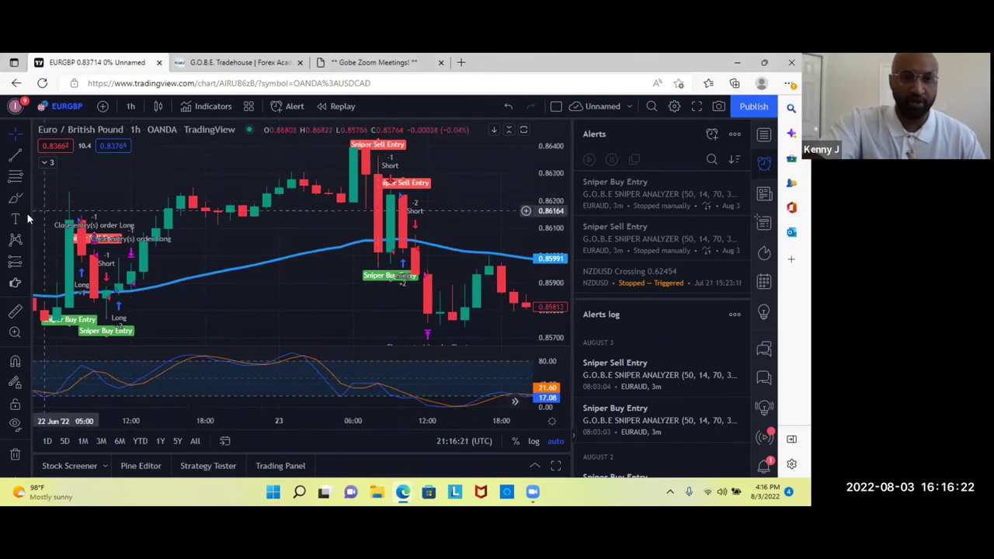
mouse_move(24, 194)
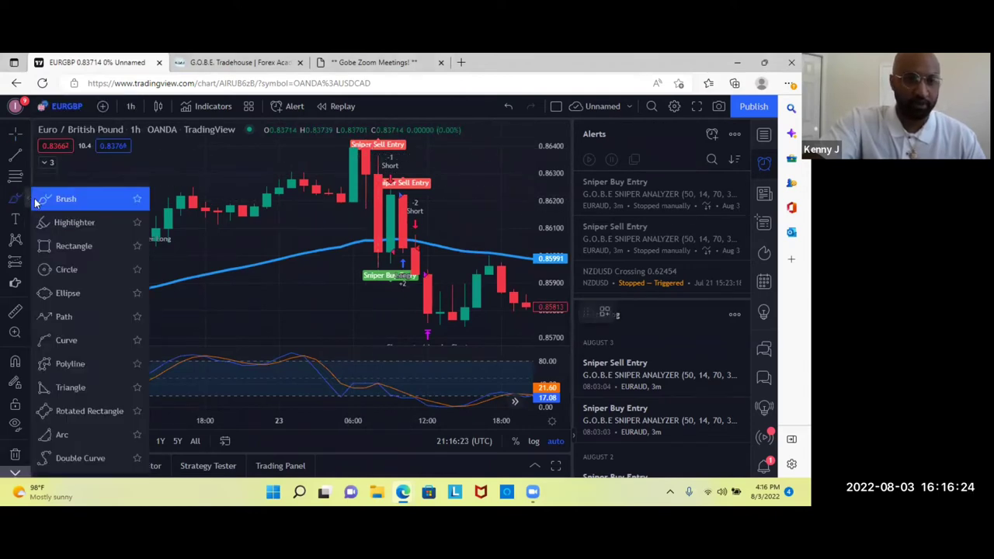
click(55, 317)
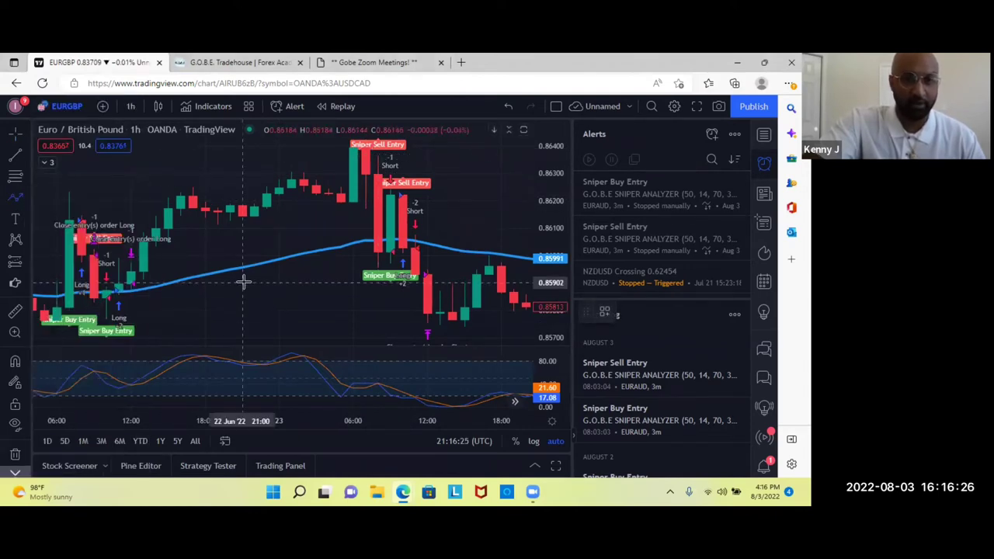
scroll(245, 282, down, 2)
scroll(330, 275, up, 2)
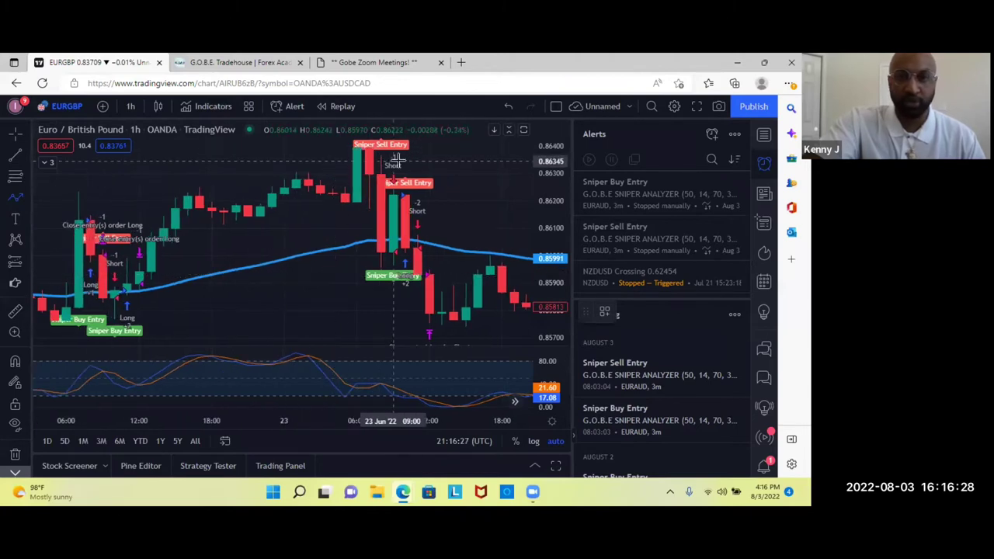
scroll(377, 178, up, 2)
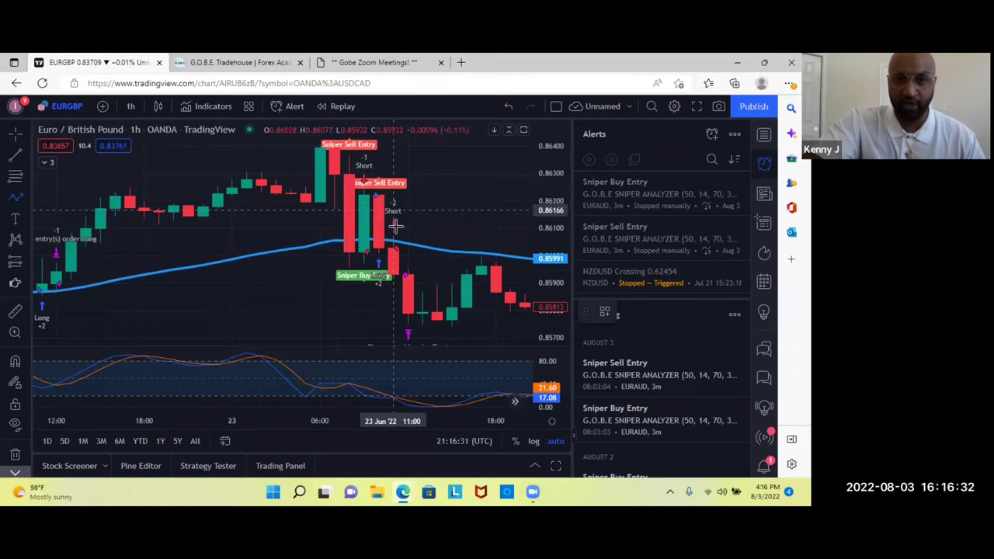
scroll(415, 241, down, 1)
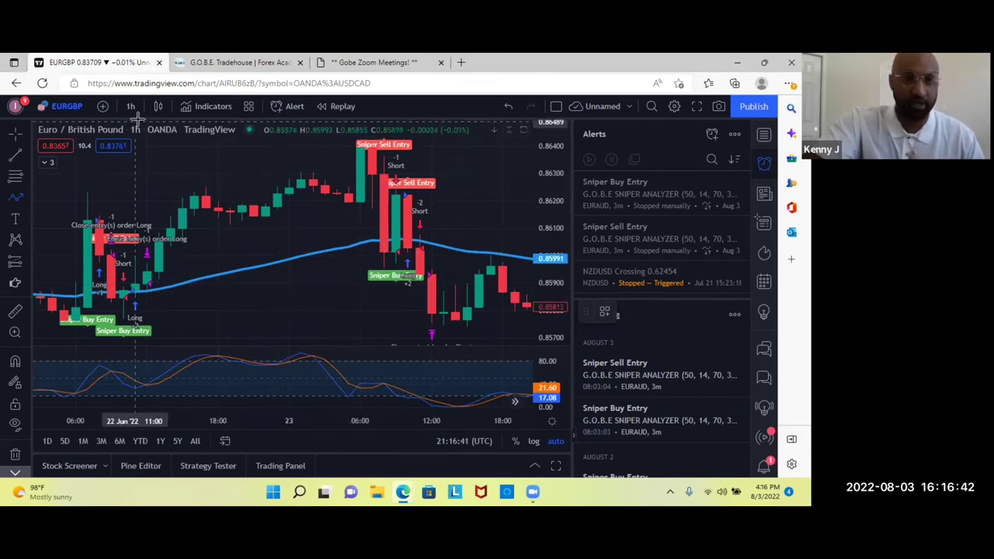
scroll(383, 206, up, 5)
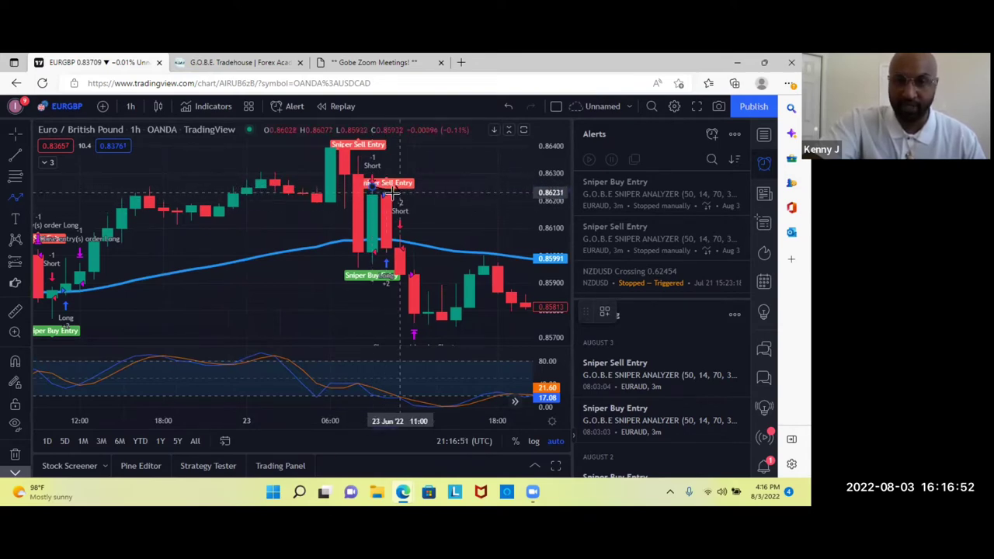
drag(389, 191, 382, 250)
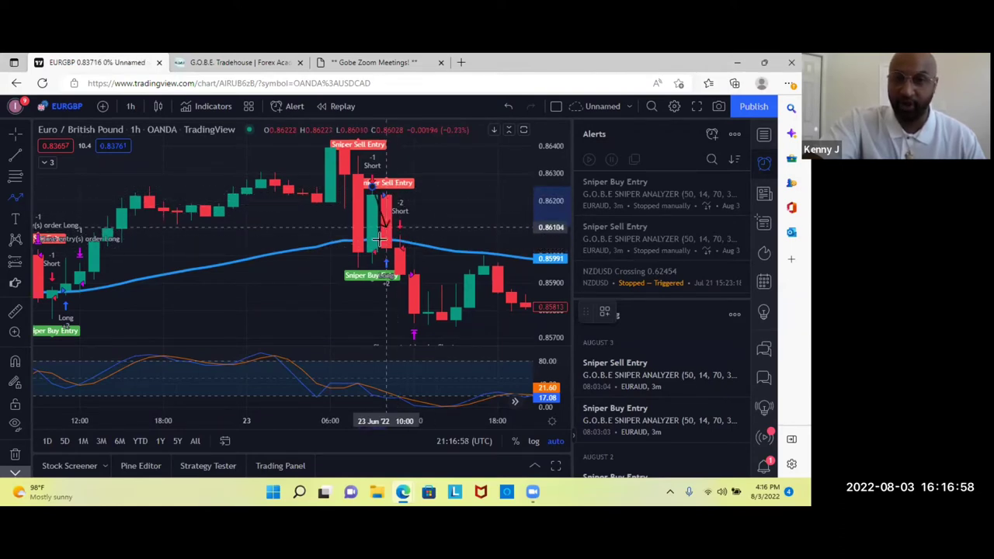
drag(398, 183, 394, 264)
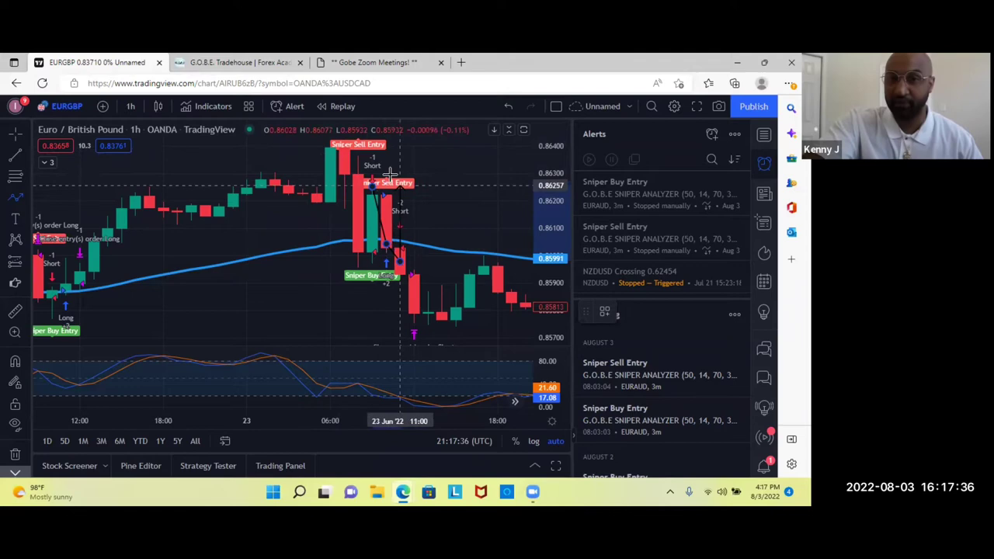
click(404, 250)
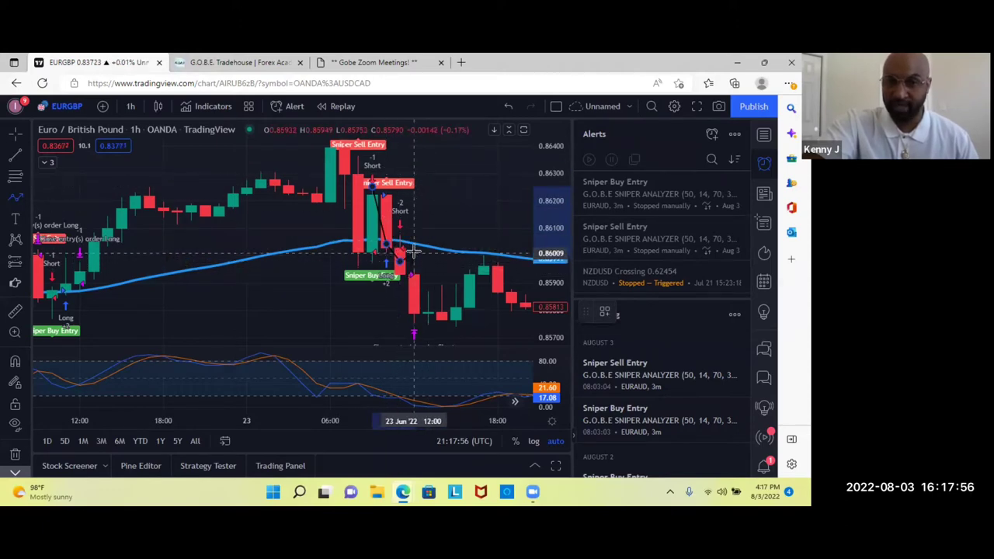
scroll(400, 237, up, 3)
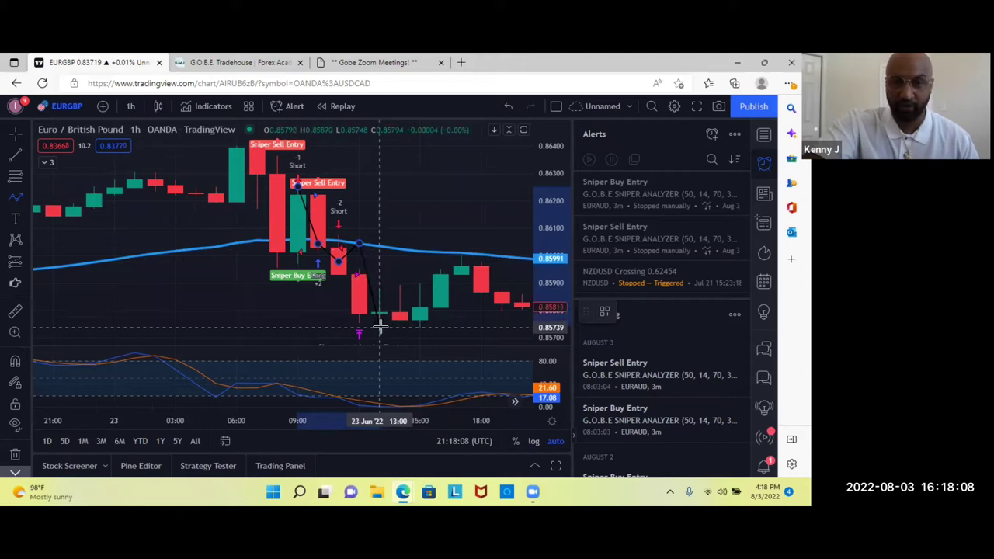
scroll(380, 327, down, 5)
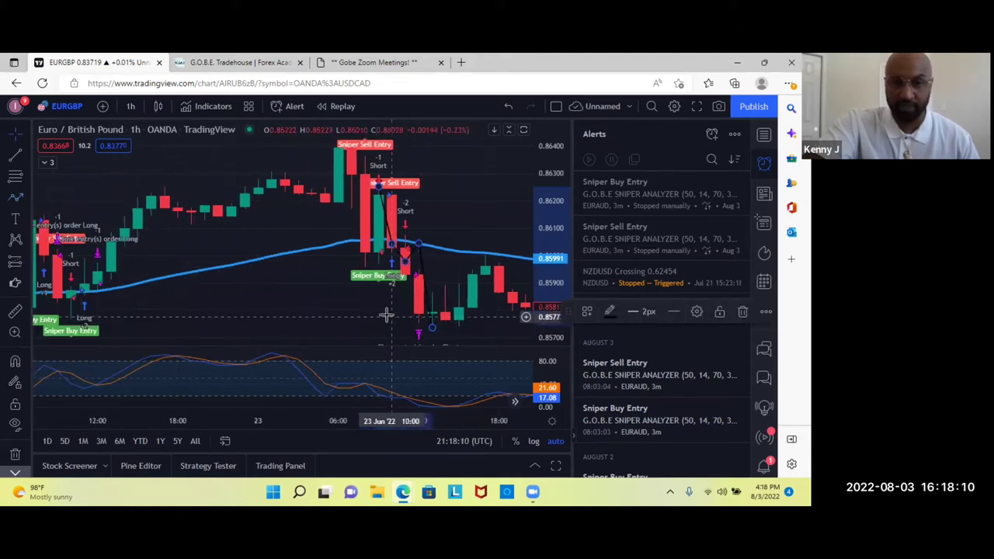
drag(346, 297, 334, 297)
Zoom in on the 23 June drop and add a short position with entry 0.86033, stop 0.86168 and target 0.85736.
click(17, 332)
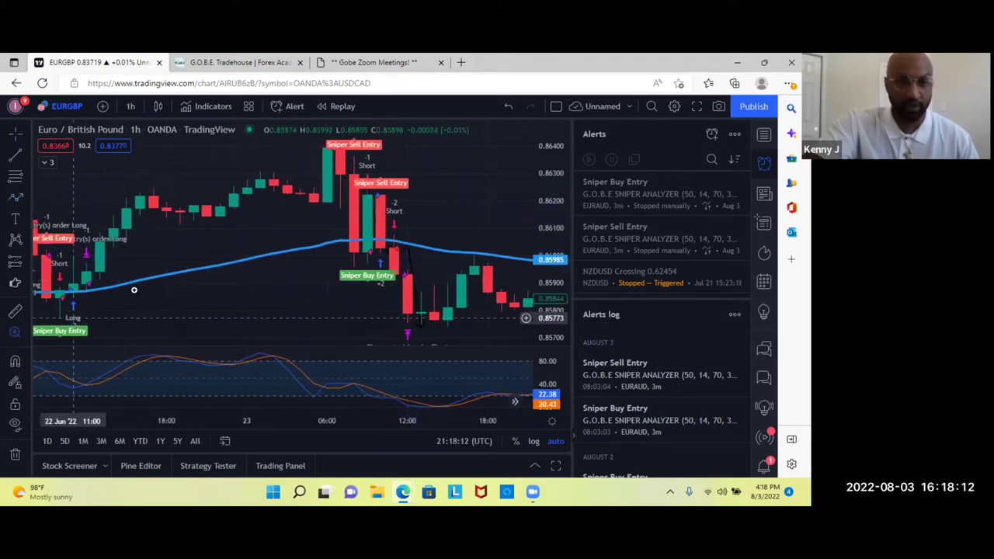
drag(259, 220, 452, 349)
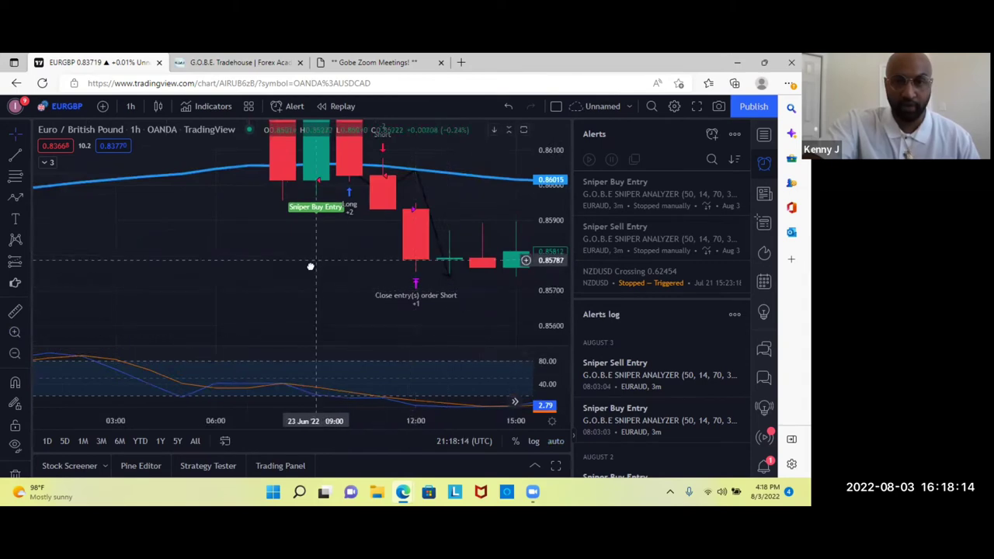
drag(310, 267, 316, 289)
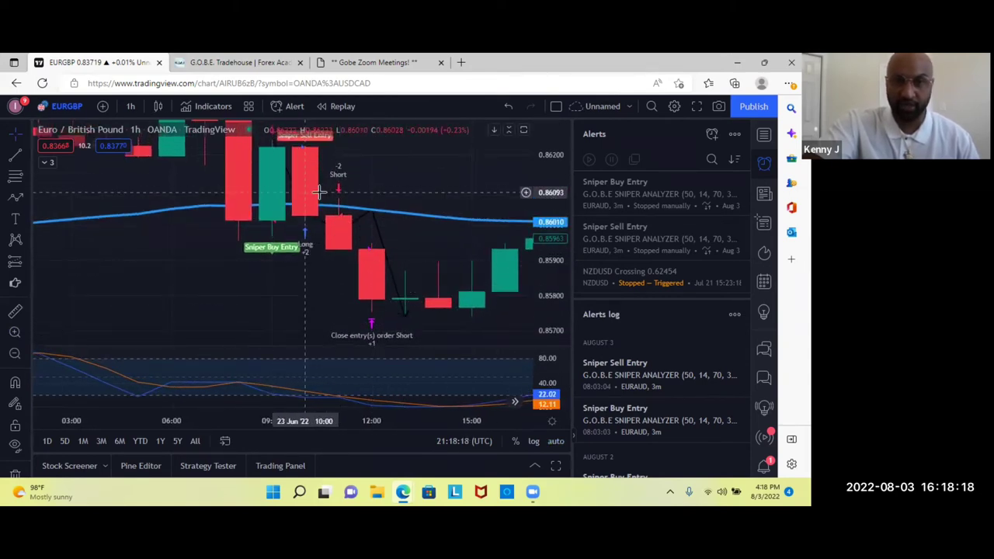
scroll(311, 186, down, 3)
drag(277, 173, 233, 187)
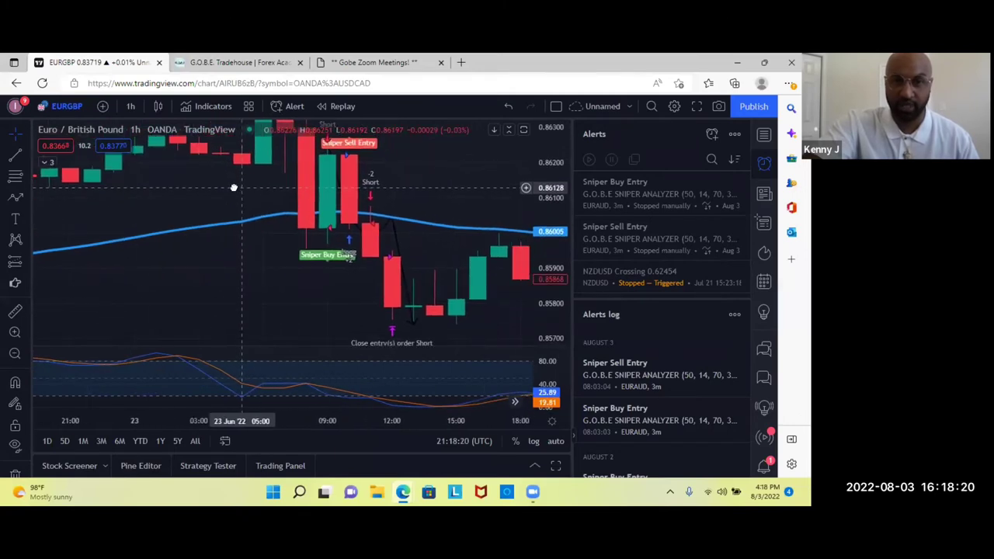
click(29, 259)
click(54, 270)
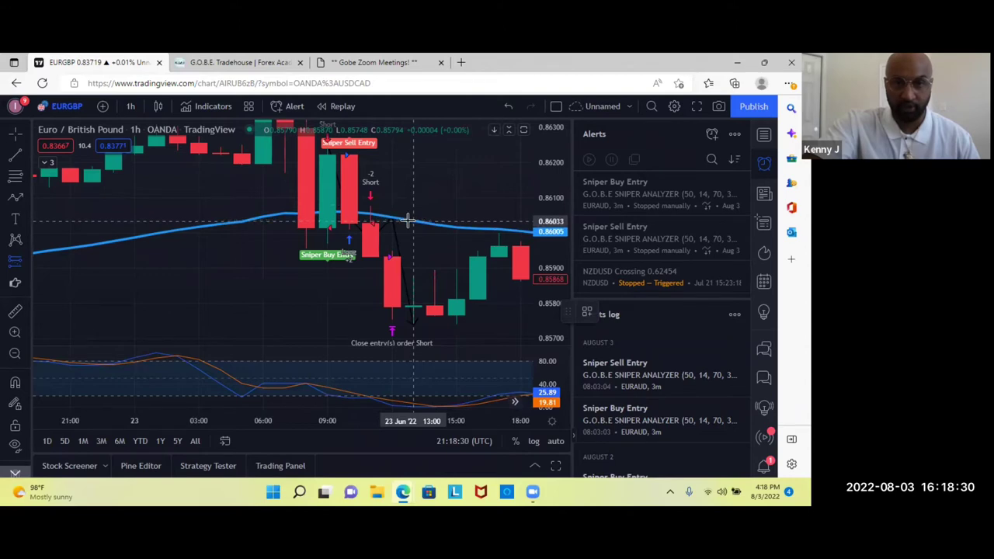
drag(408, 223, 408, 326)
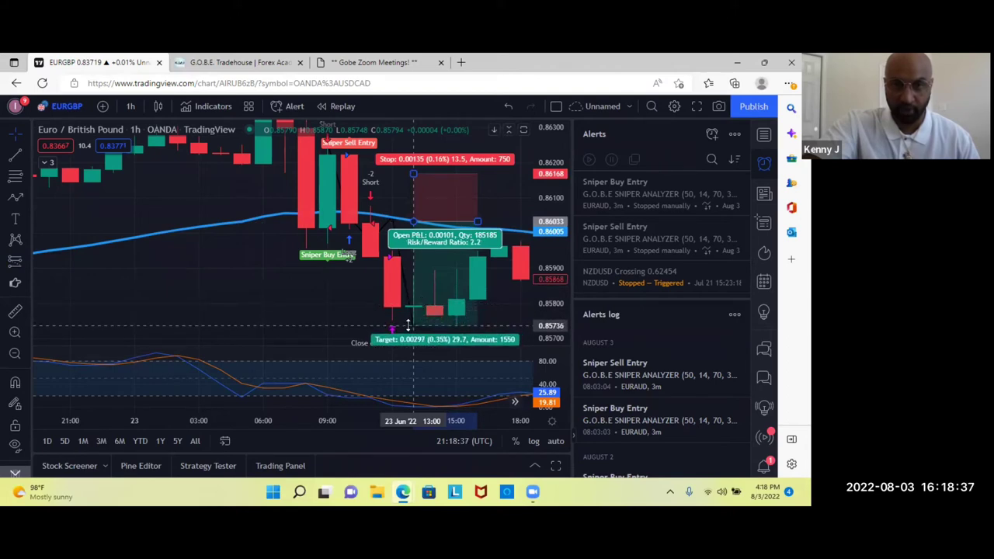
click(329, 296)
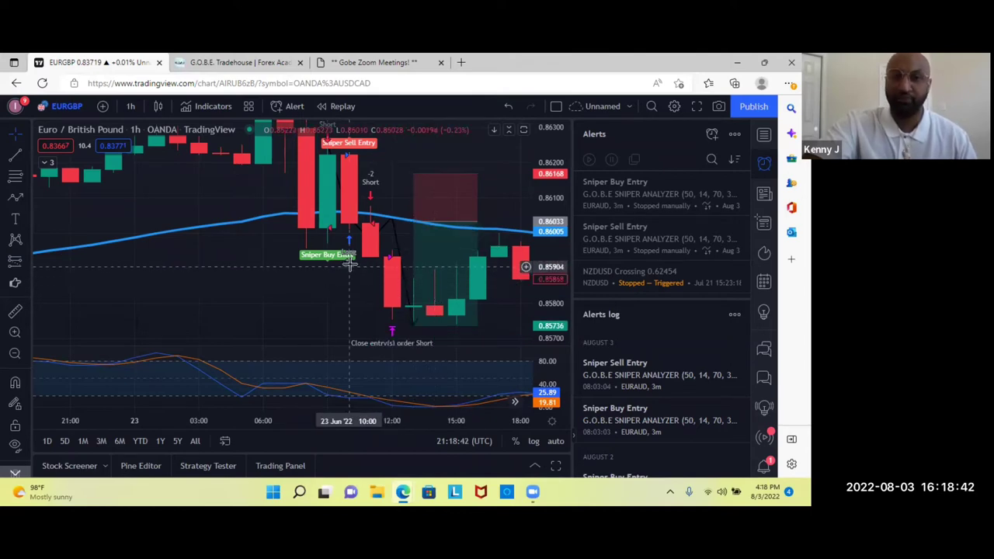
Reset the chart view and look back through the late July price history for another sell setup, around 25 July.
drag(272, 261, 272, 274)
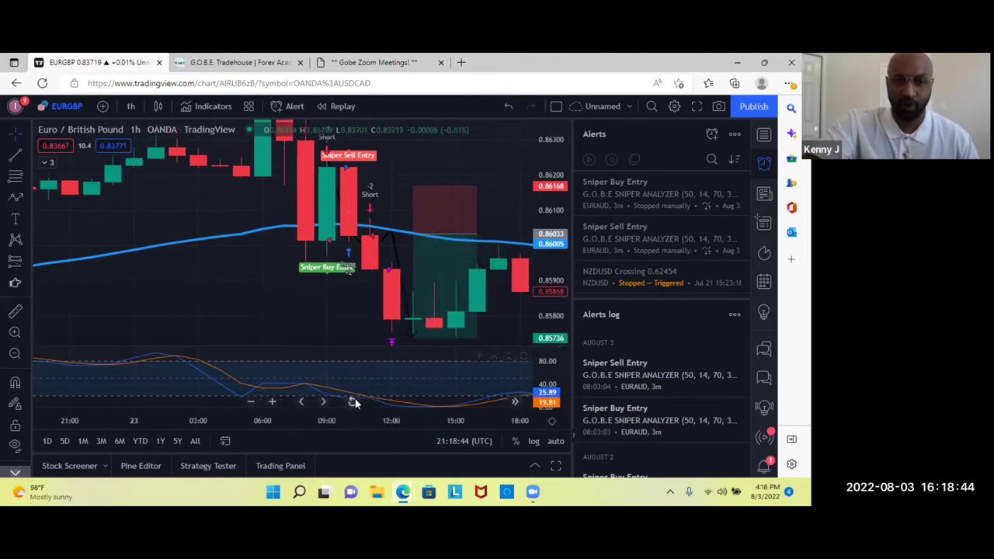
click(353, 402)
scroll(417, 232, up, 9)
drag(234, 273, 564, 272)
drag(271, 251, 605, 260)
drag(310, 255, 619, 264)
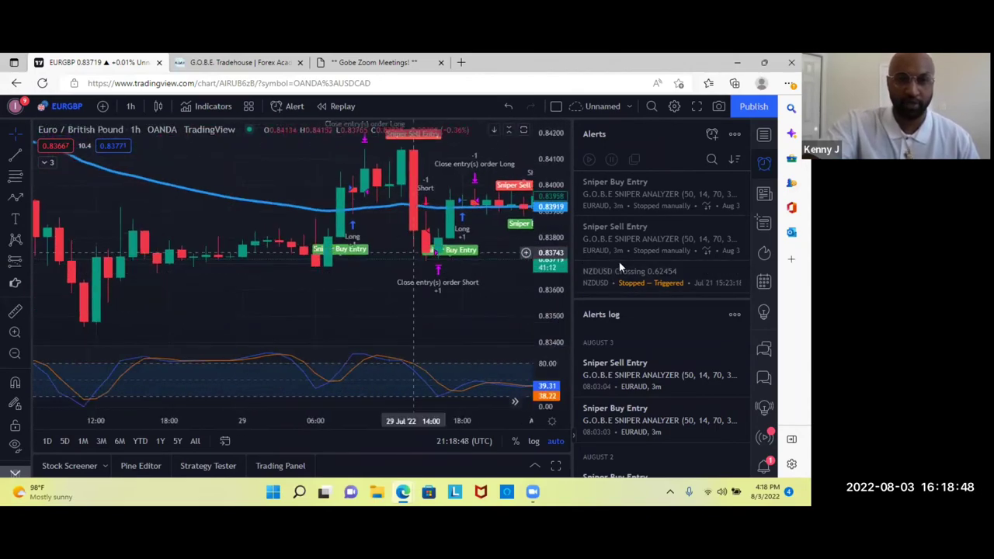
drag(310, 261, 607, 269)
scroll(396, 342, down, 5)
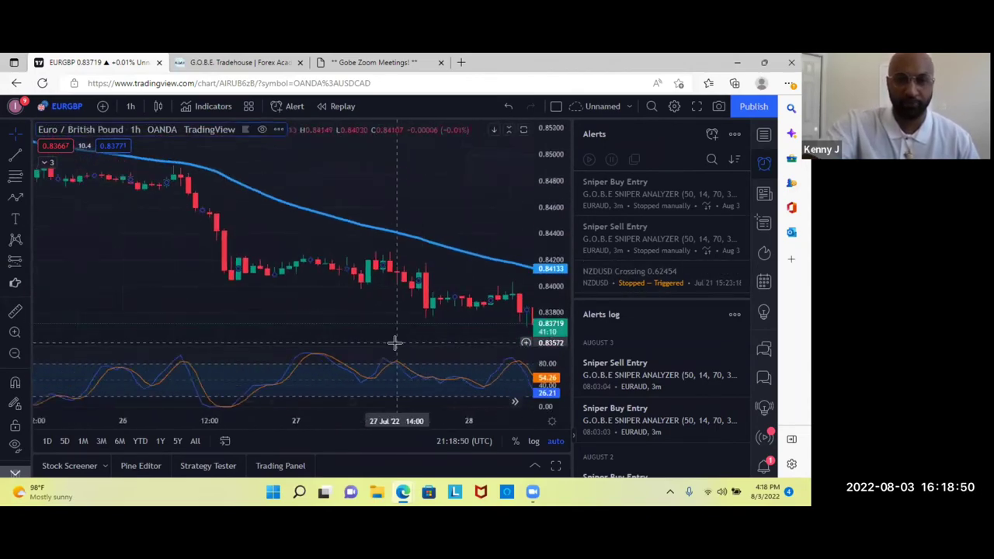
scroll(395, 342, down, 7)
scroll(384, 302, up, 5)
drag(191, 274, 565, 271)
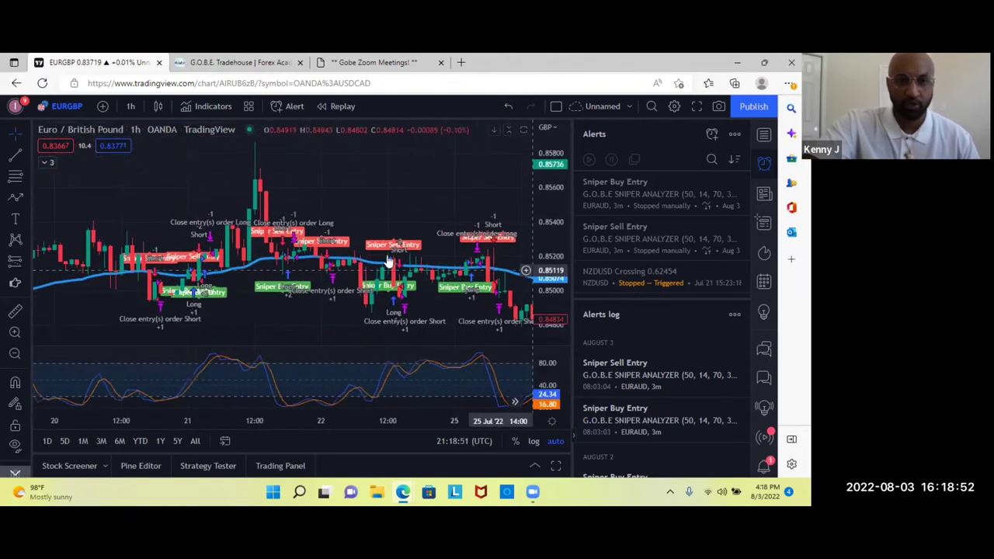
scroll(392, 258, up, 9)
drag(358, 277, 255, 278)
scroll(326, 260, down, 2)
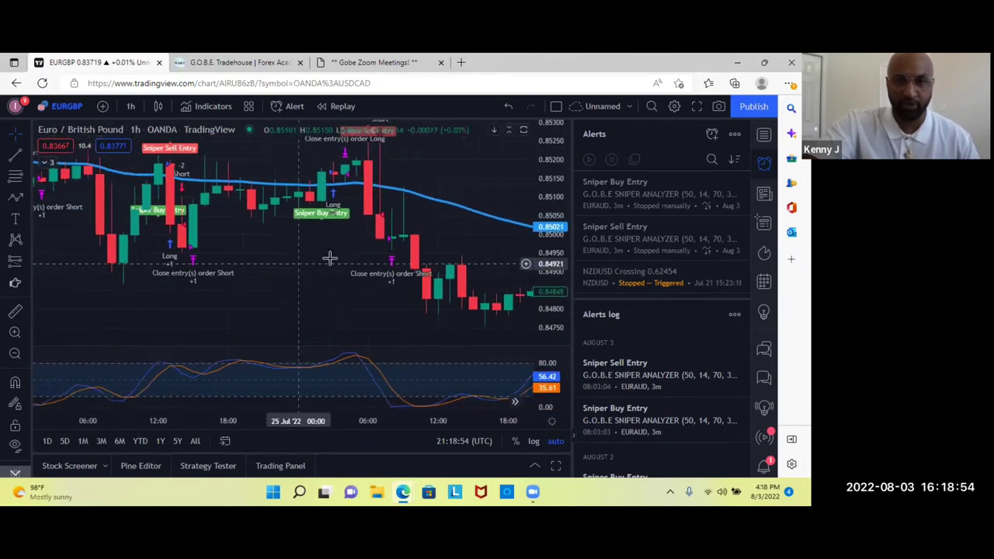
drag(330, 258, 169, 252)
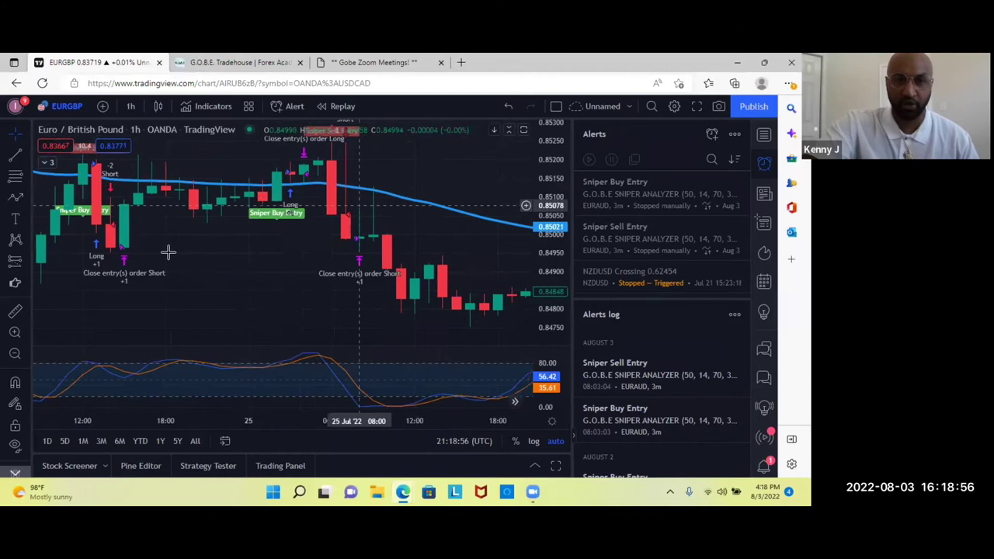
scroll(404, 202, down, 4)
scroll(426, 206, up, 1)
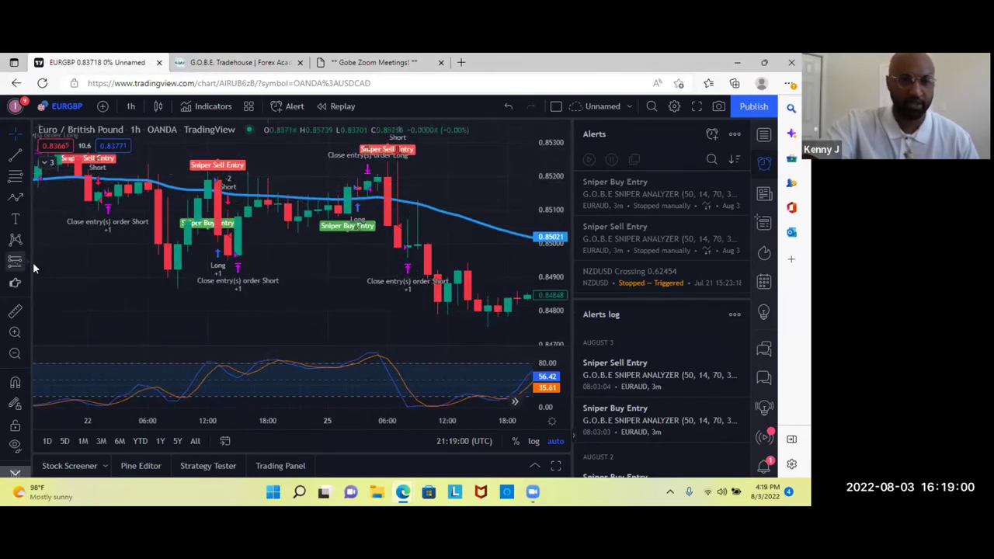
Draw a path from the 25 July Sniper Sell Entry down below the moving average, up on a pullback, and down to about 0.84942.
click(27, 203)
click(78, 317)
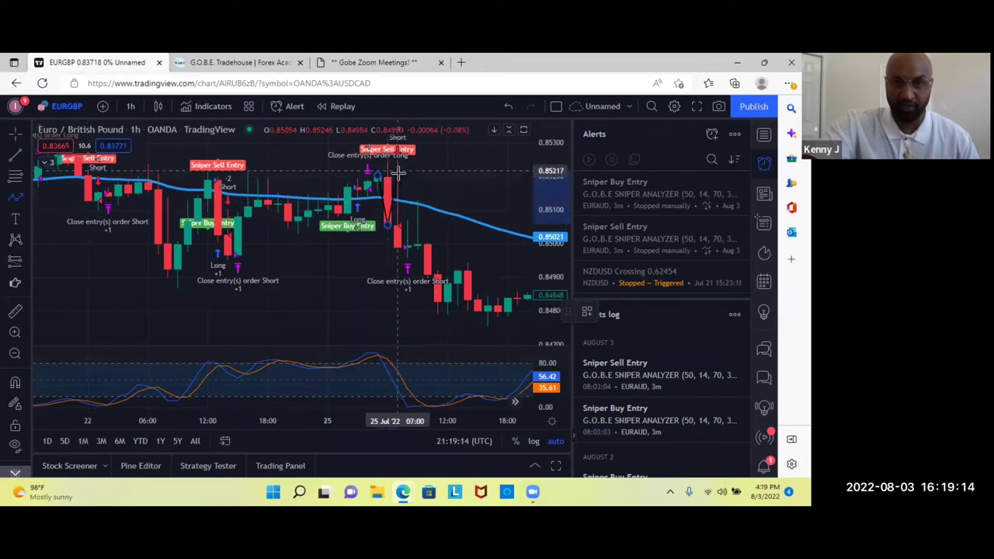
scroll(370, 169, up, 1)
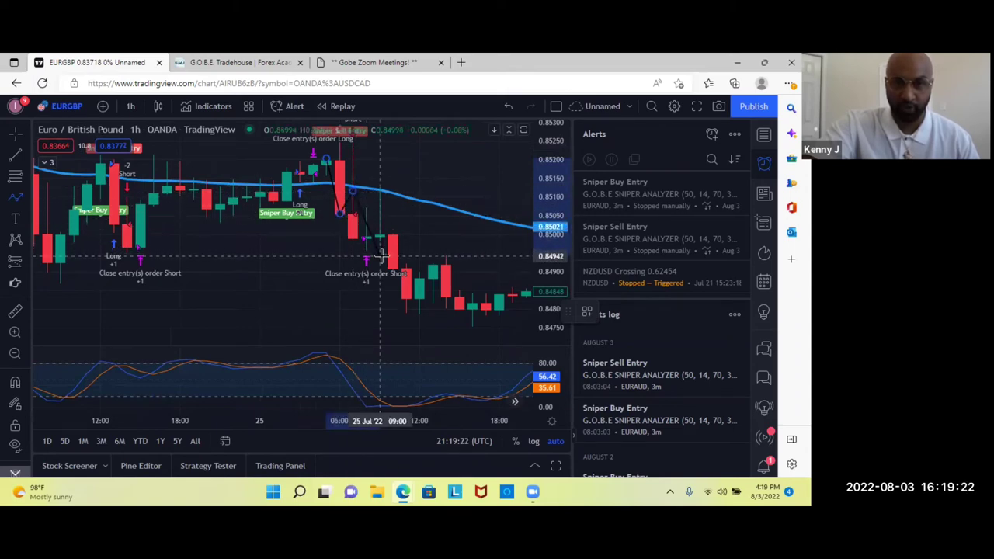
scroll(423, 210, down, 3)
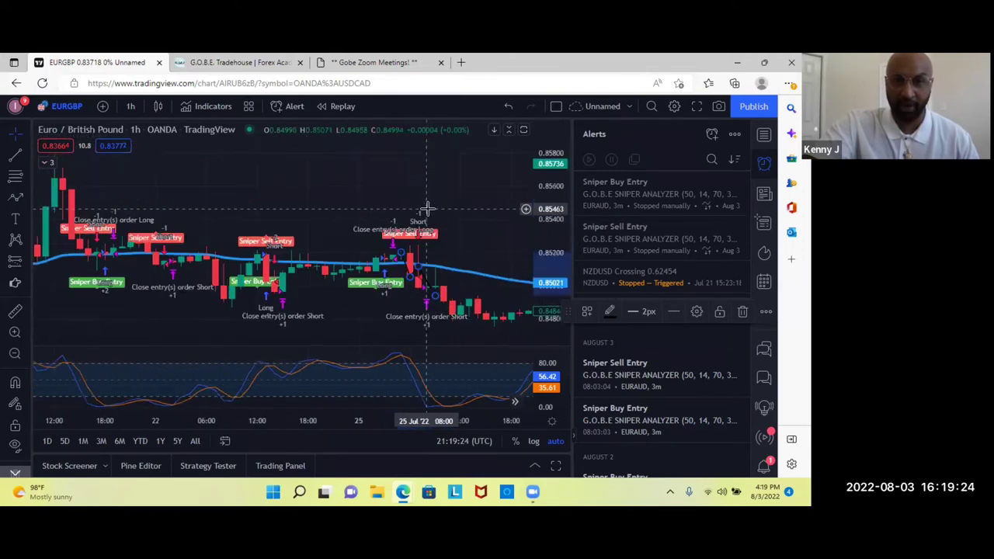
Create an alert on the G.O.B.E SNIPER ANALYZER indicator for EURGBP 1h, named "Sniper Sell Entry".
scroll(423, 195, down, 1)
scroll(439, 191, down, 1)
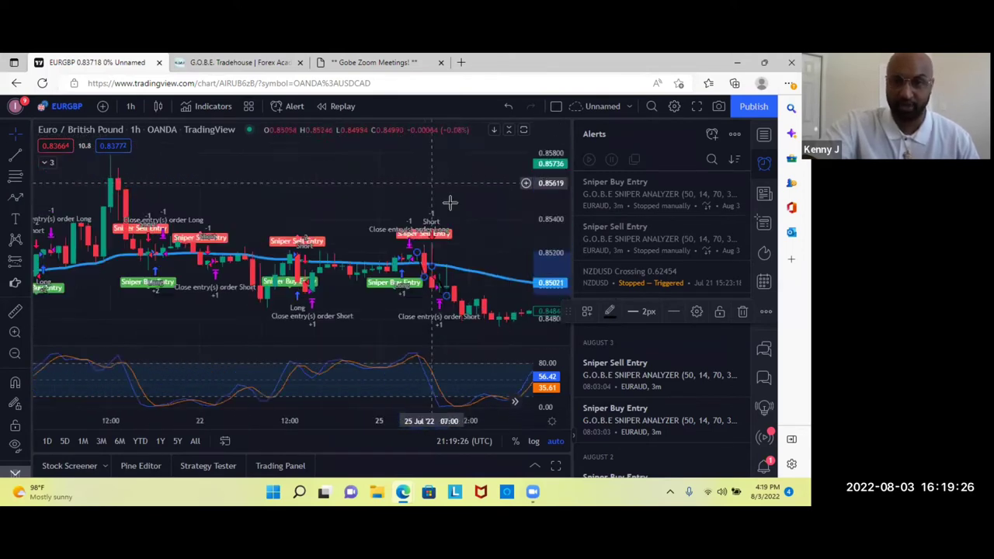
right_click(435, 238)
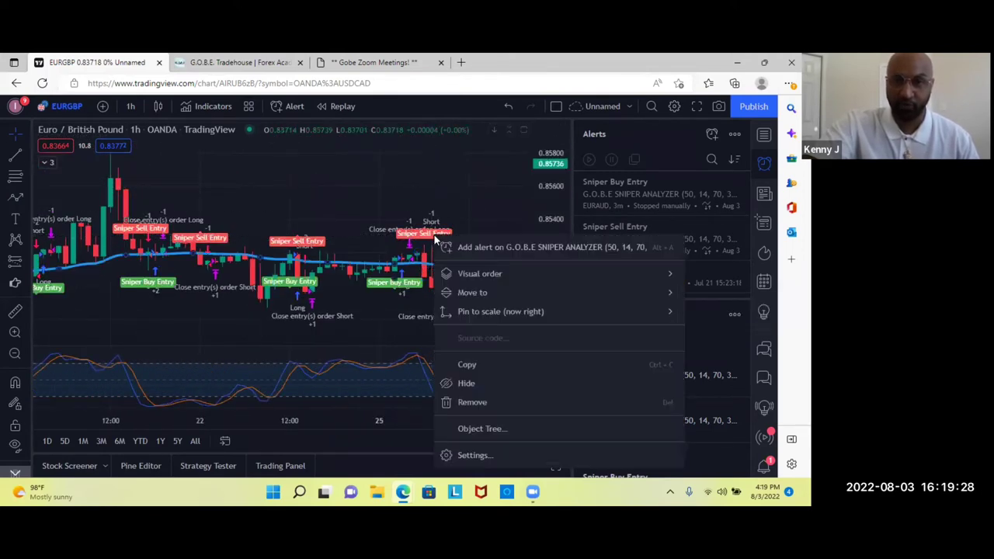
click(487, 247)
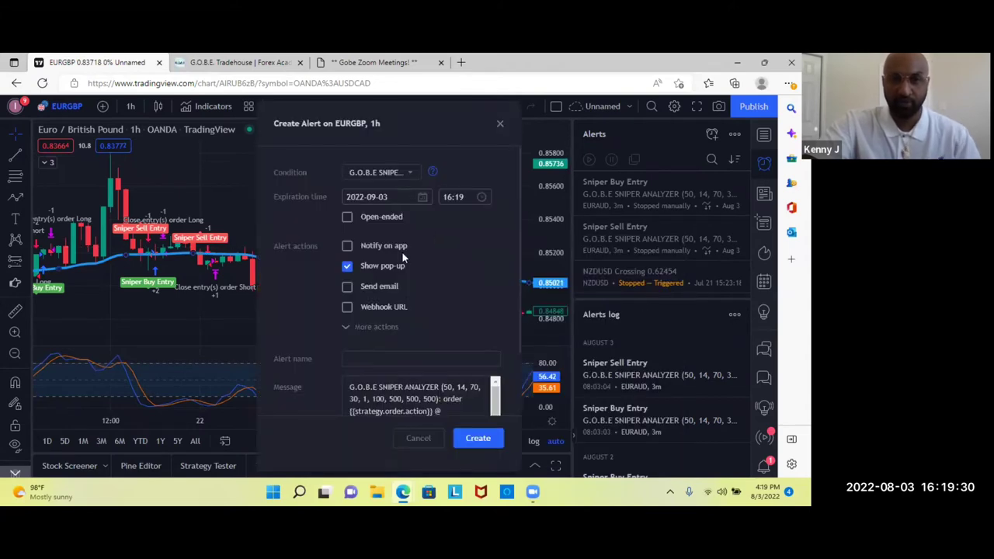
click(374, 356)
text(Sn)
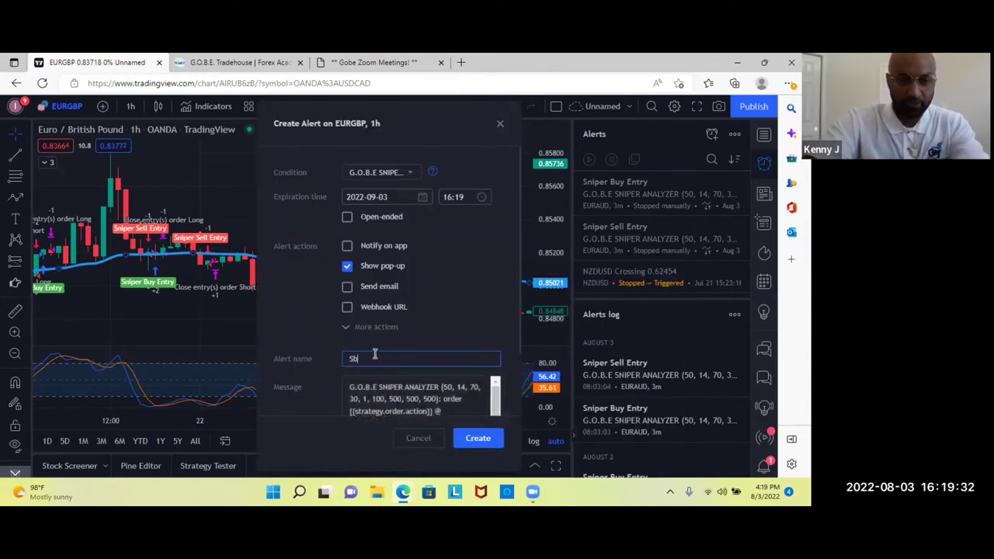
text(iper )
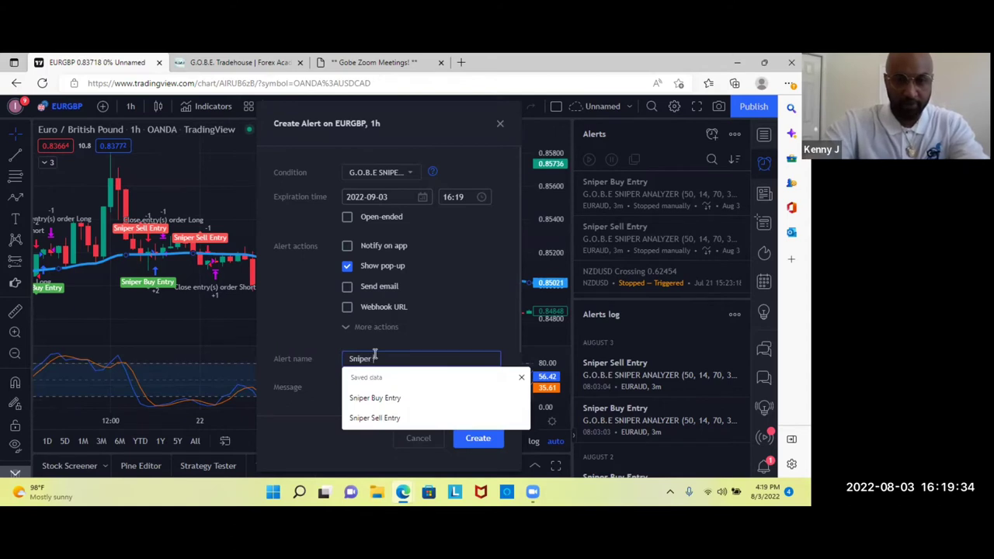
text(Sell Eb)
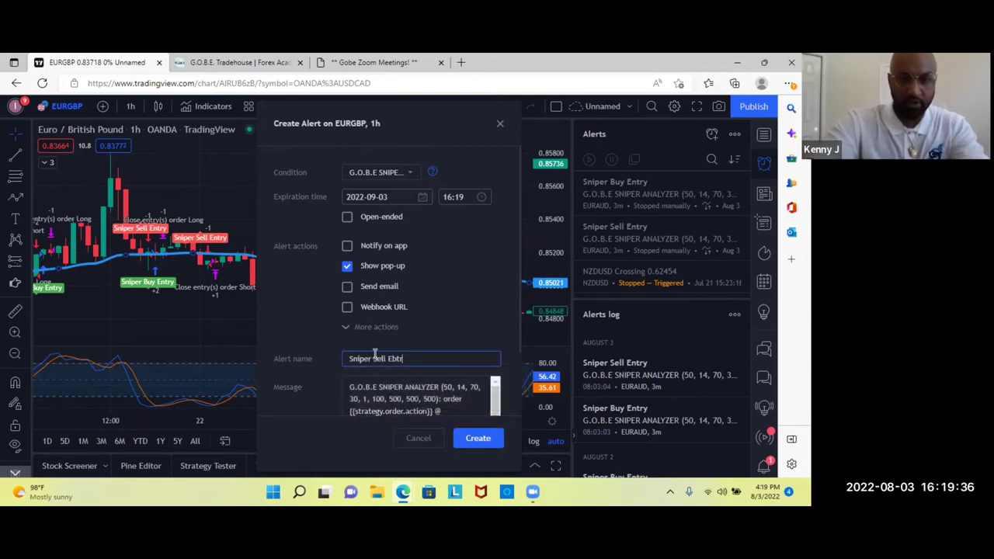
key(BackSpace)
text(ntry)
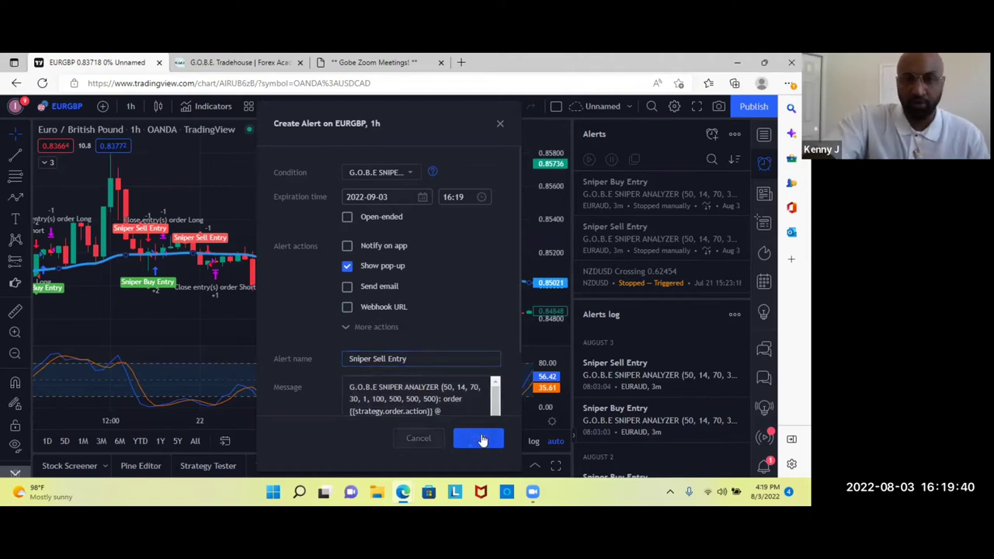
Add a short position at the 25 July pullback with entry 0.85116, stop 0.85220 and target 0.84943.
scroll(440, 257, up, 2)
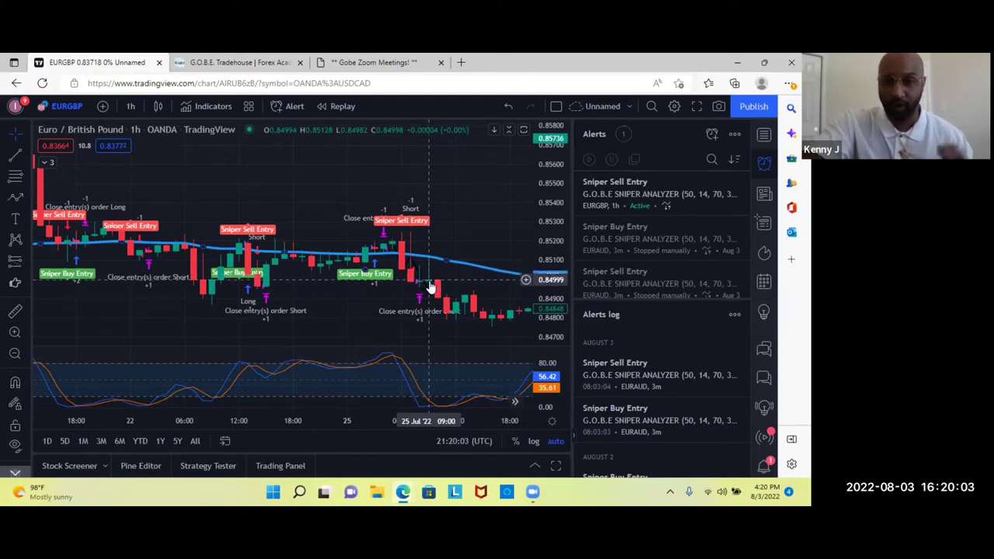
scroll(435, 303, up, 3)
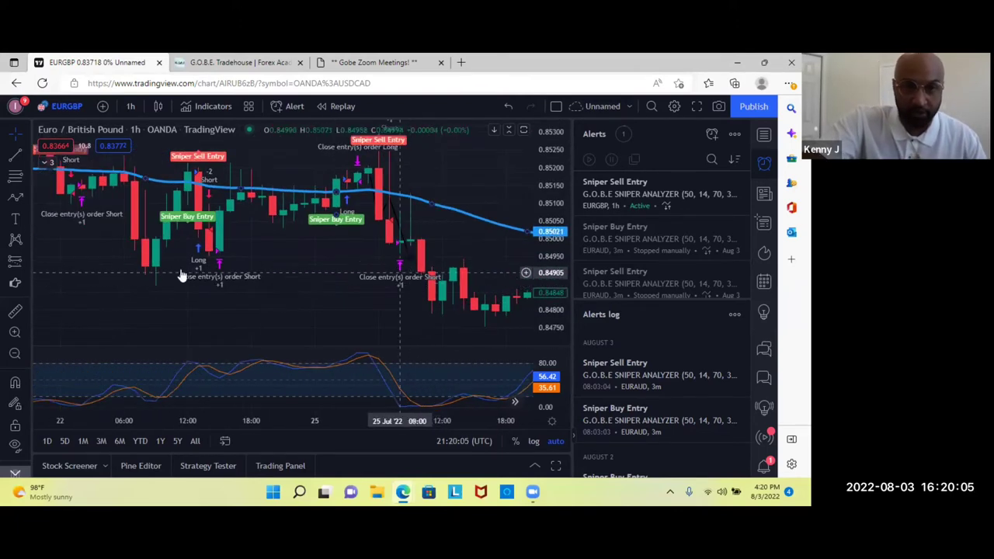
click(30, 266)
click(46, 270)
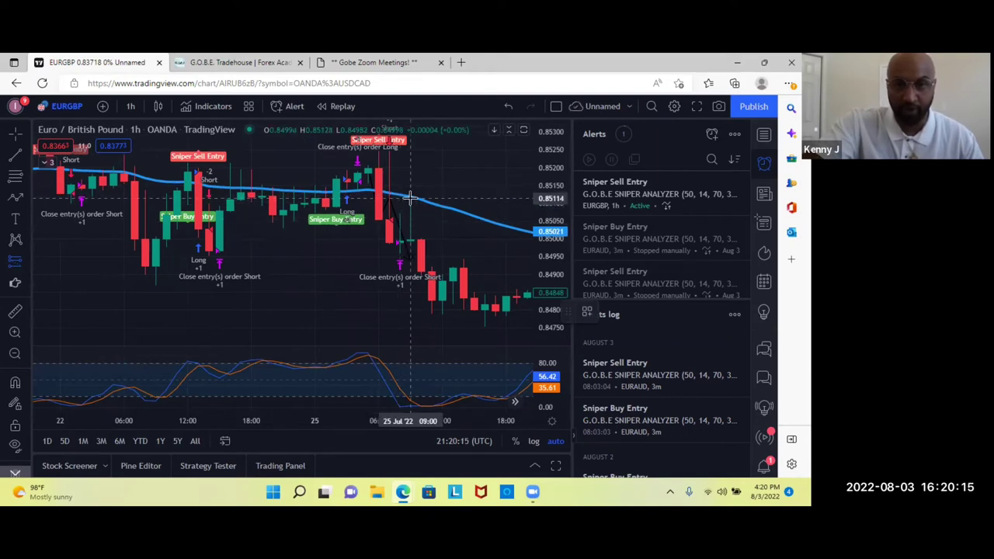
click(411, 197)
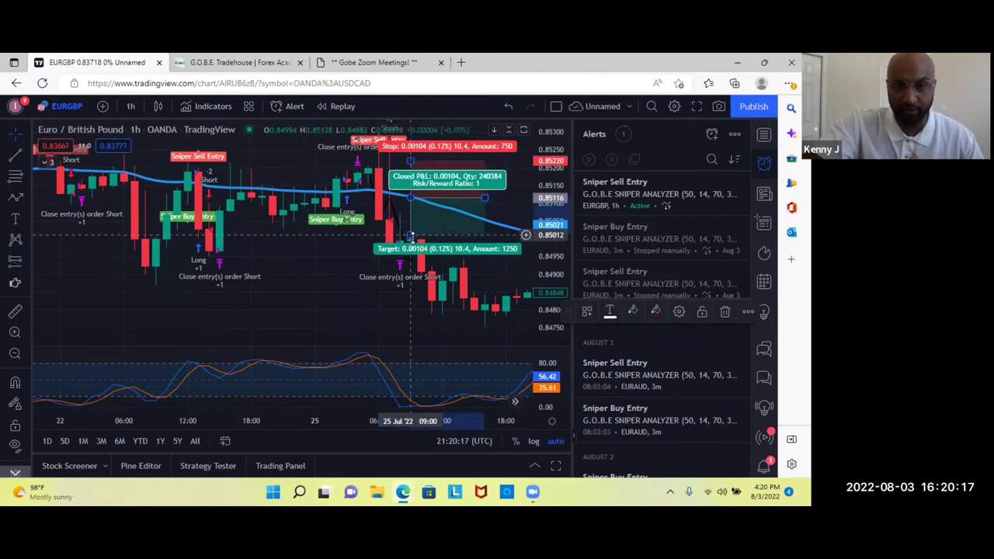
drag(411, 234, 389, 256)
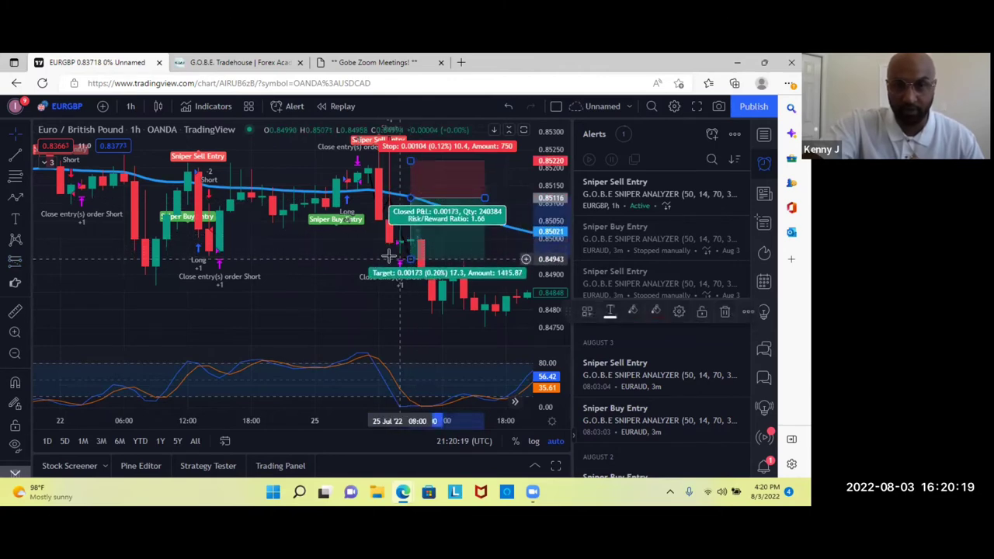
click(349, 255)
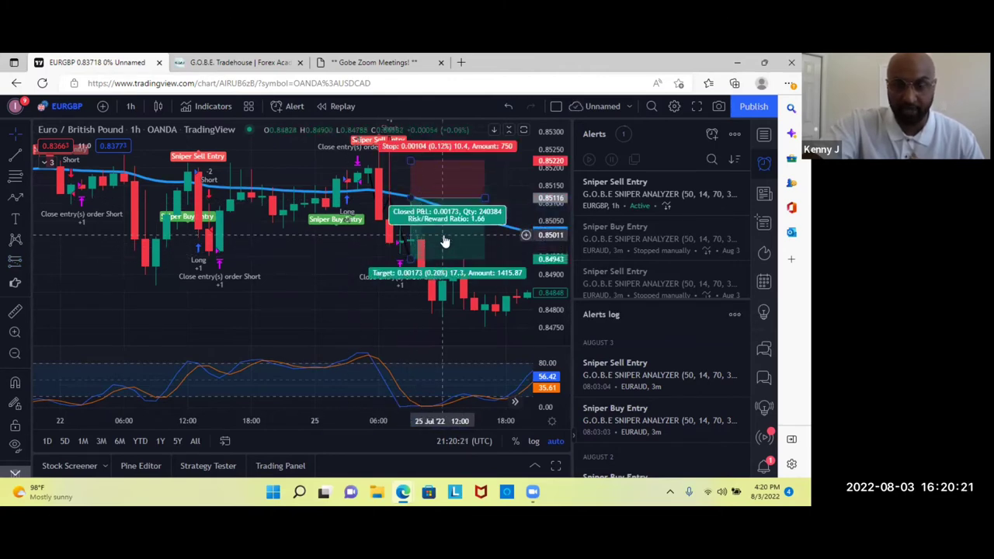
Move the 25 July short position's entry to 0.85102 at the 10:00 candle.
drag(410, 200, 410, 169)
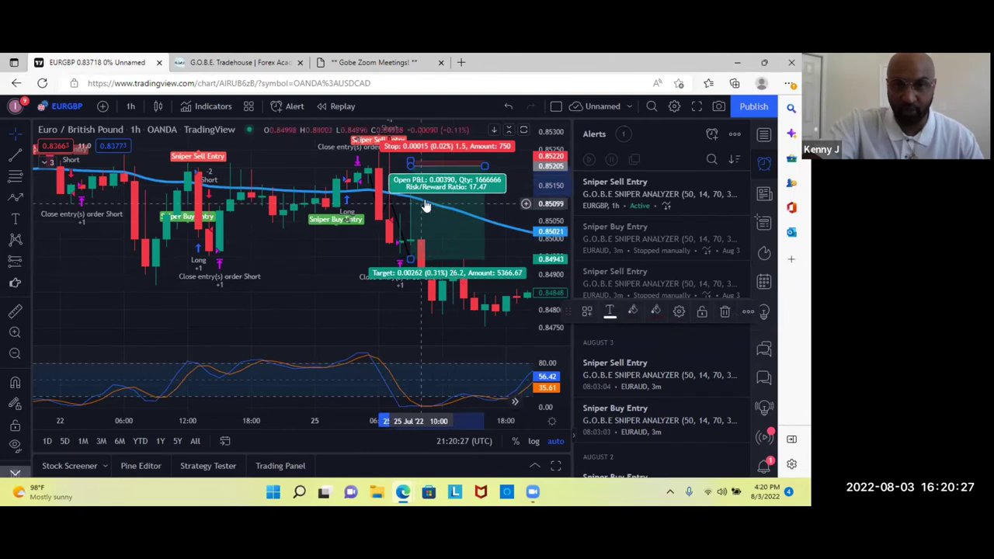
drag(413, 170, 417, 210)
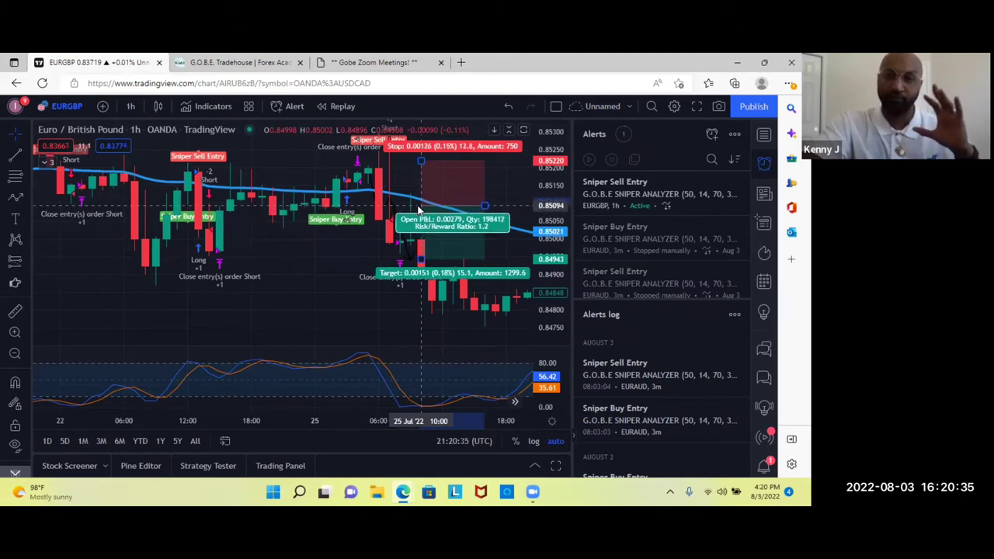
mouse_move(418, 209)
mouse_down()
mouse_move(415, 196)
mouse_move(414, 226)
mouse_move(415, 209)
mouse_up()
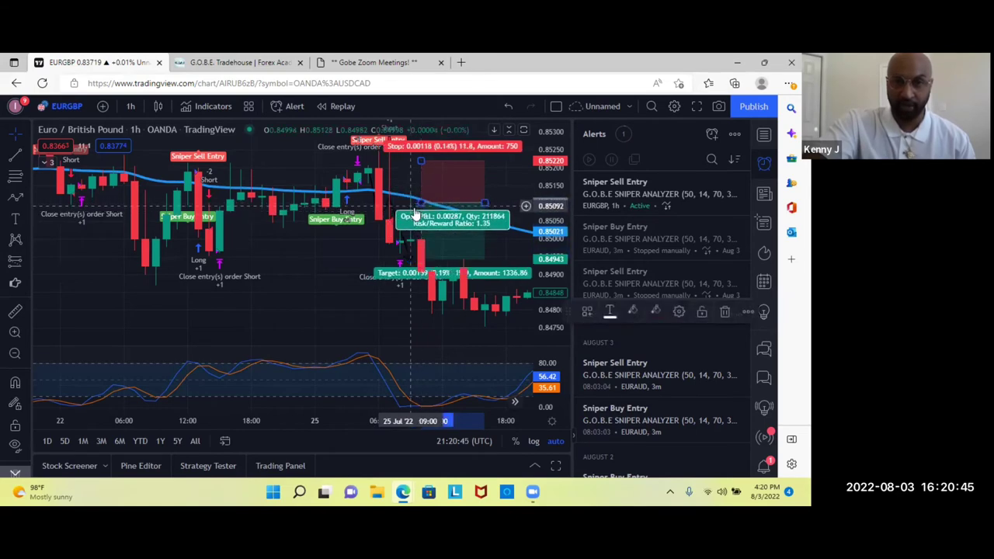
click(305, 282)
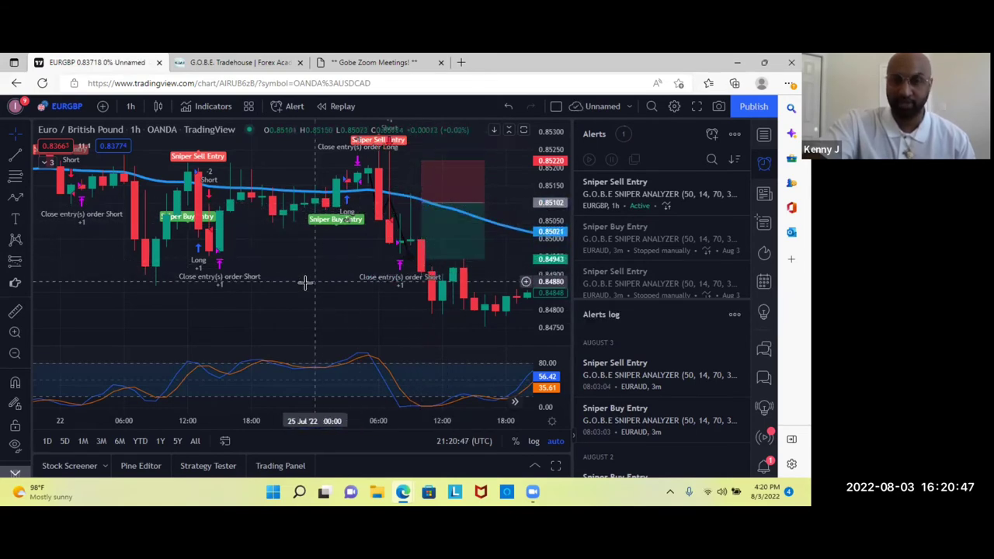
Look back through the price history from 25 July to 19 July for a Sniper Buy Entry setup.
drag(305, 283, 406, 280)
drag(337, 275, 451, 272)
scroll(330, 276, up, 3)
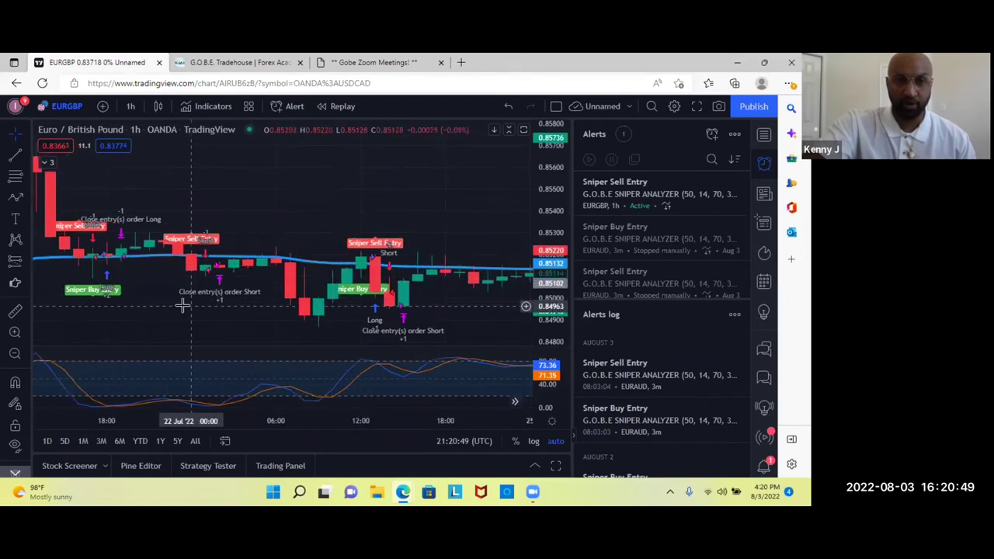
drag(188, 304, 455, 284)
drag(268, 293, 368, 289)
scroll(368, 289, up, 3)
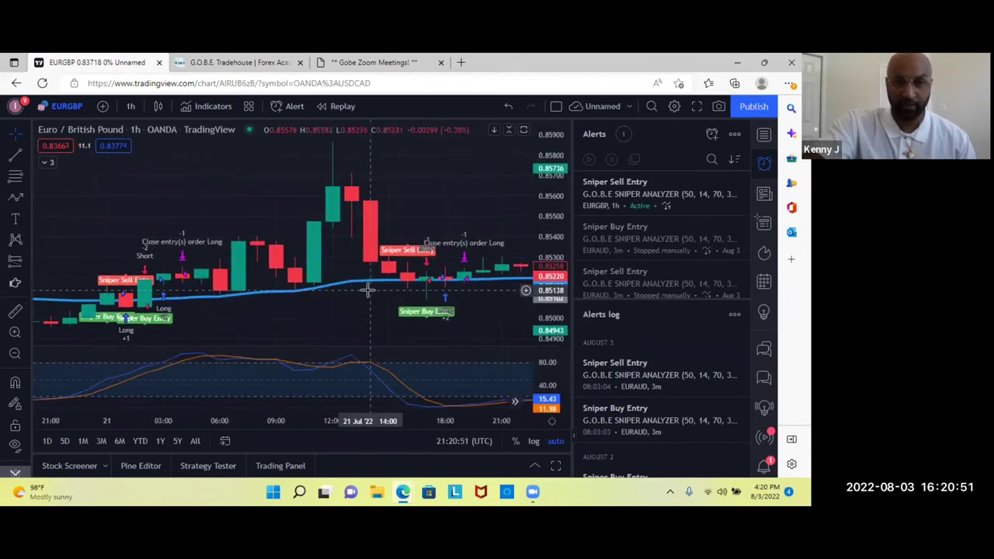
scroll(369, 290, down, 9)
drag(241, 302, 417, 290)
scroll(413, 291, up, 5)
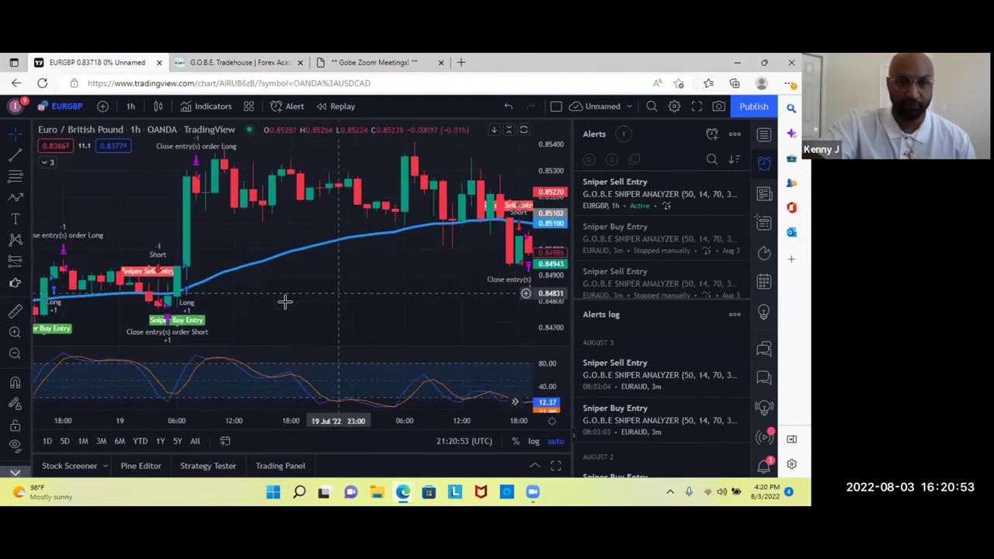
drag(285, 301, 490, 289)
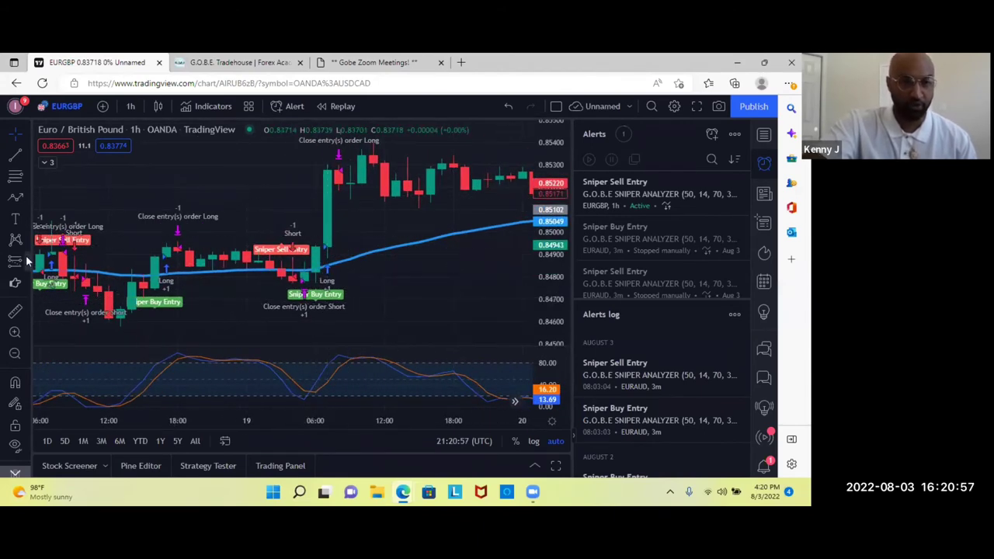
Draw a path from the 19 July Sniper Buy Entry up above the moving average, back down to it, and up to about 0.8527.
click(27, 200)
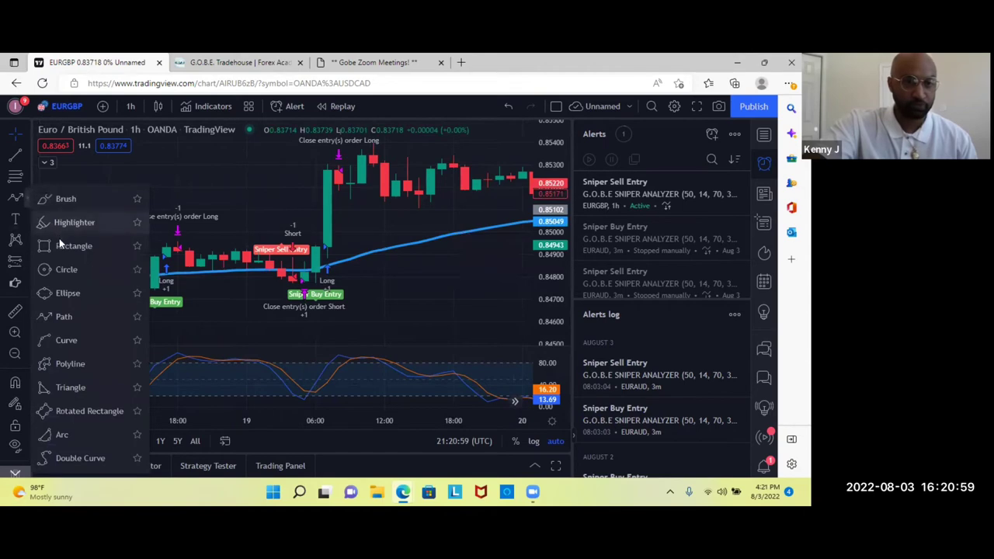
click(64, 317)
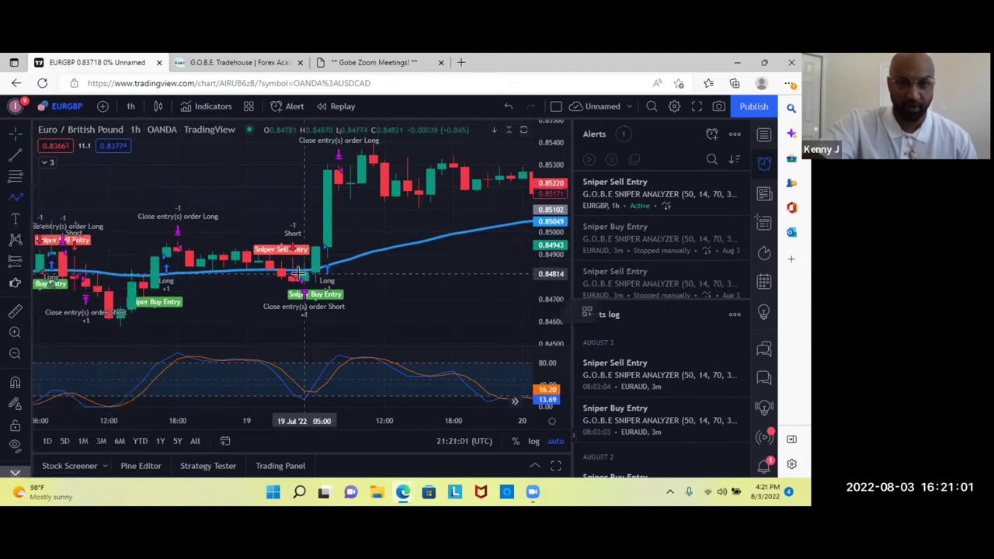
scroll(215, 315, up, 3)
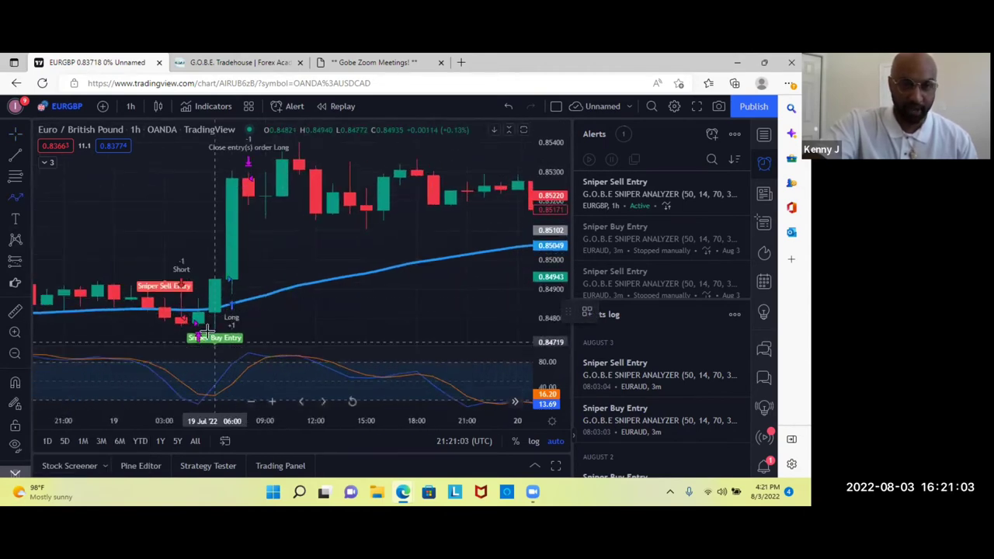
scroll(230, 326, down, 2)
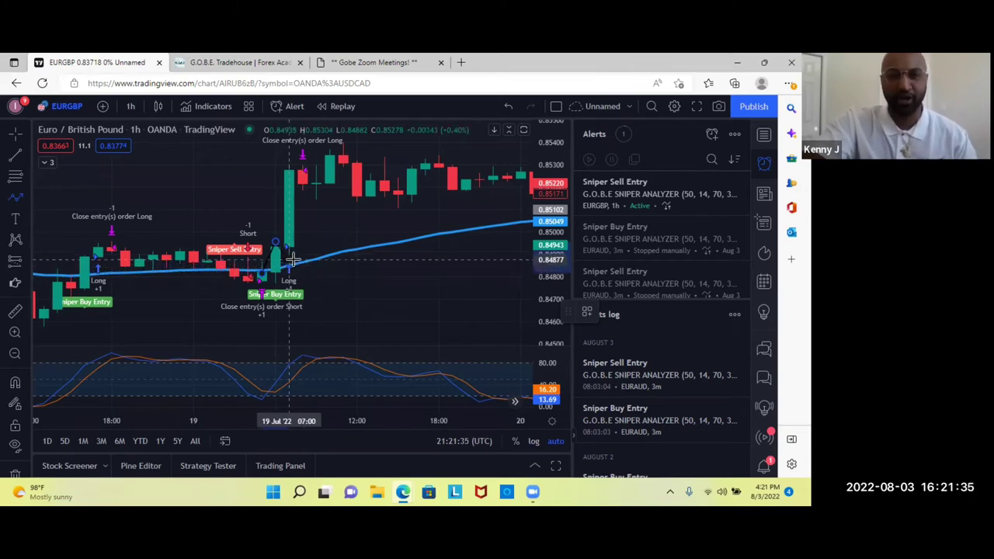
click(291, 260)
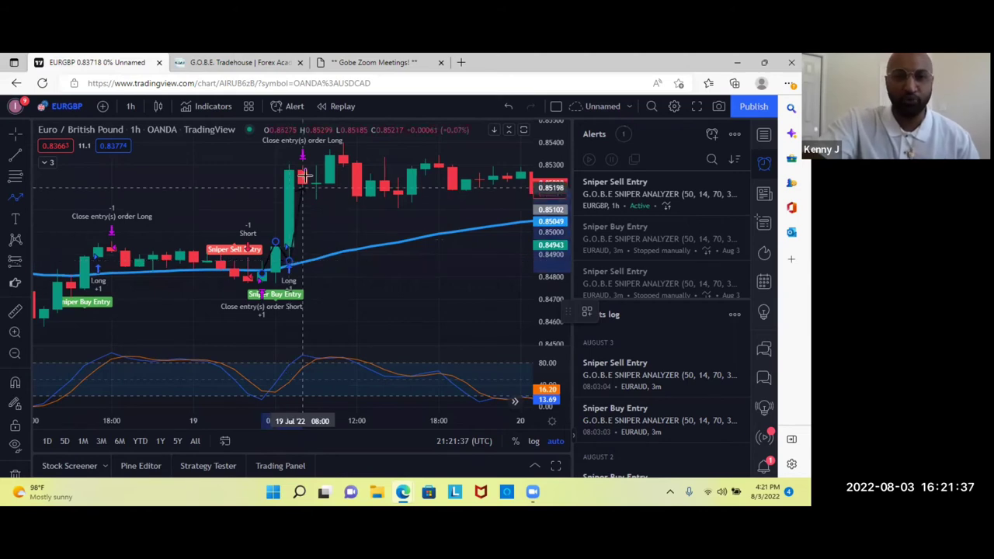
double_click(304, 172)
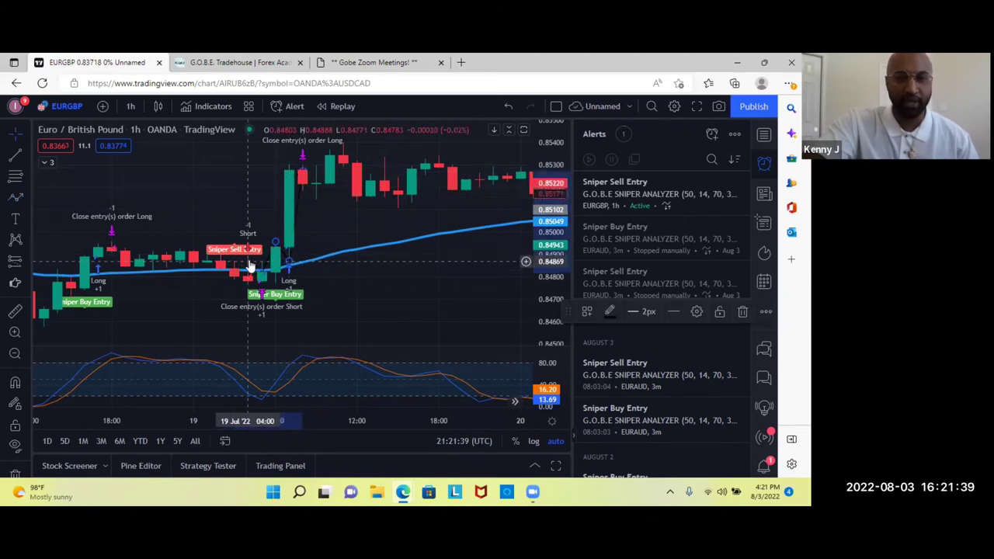
Add a long position at the 19 July pullback with entry 0.84880, stop 0.84715 and target 0.85319.
click(21, 262)
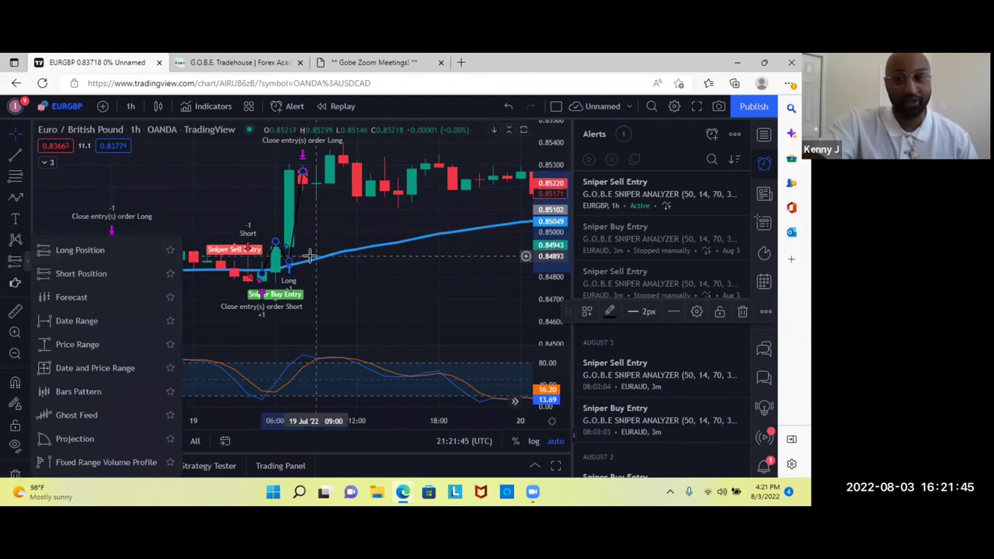
click(309, 257)
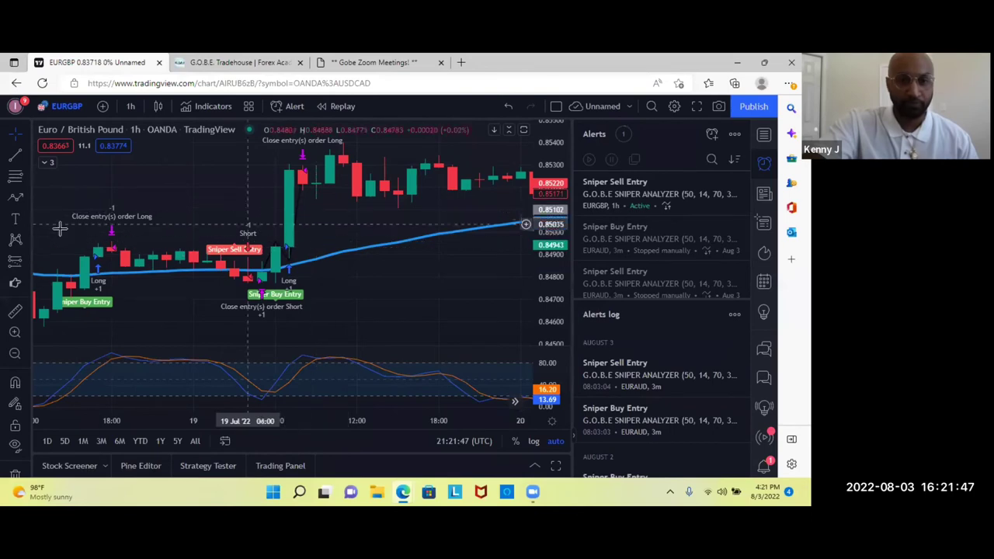
click(24, 262)
click(70, 249)
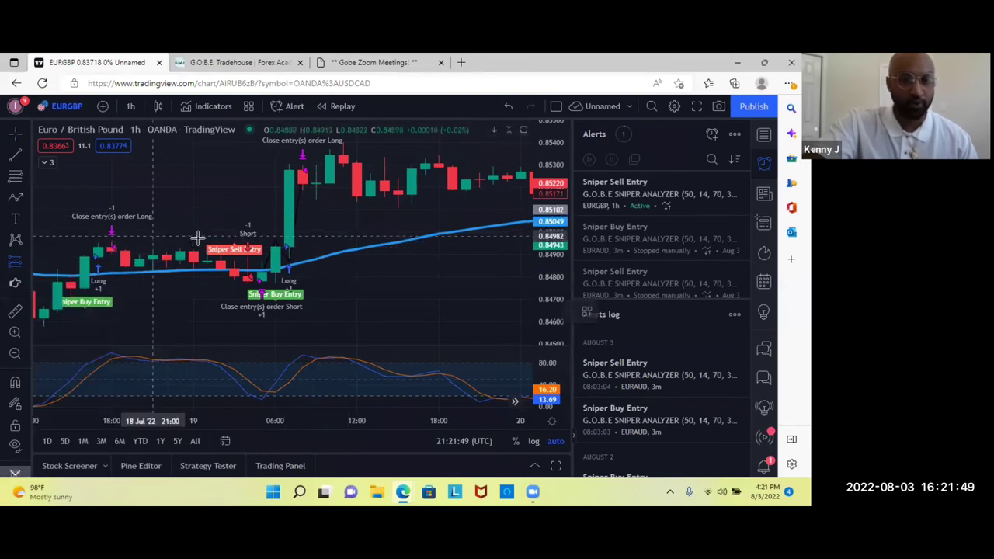
click(302, 258)
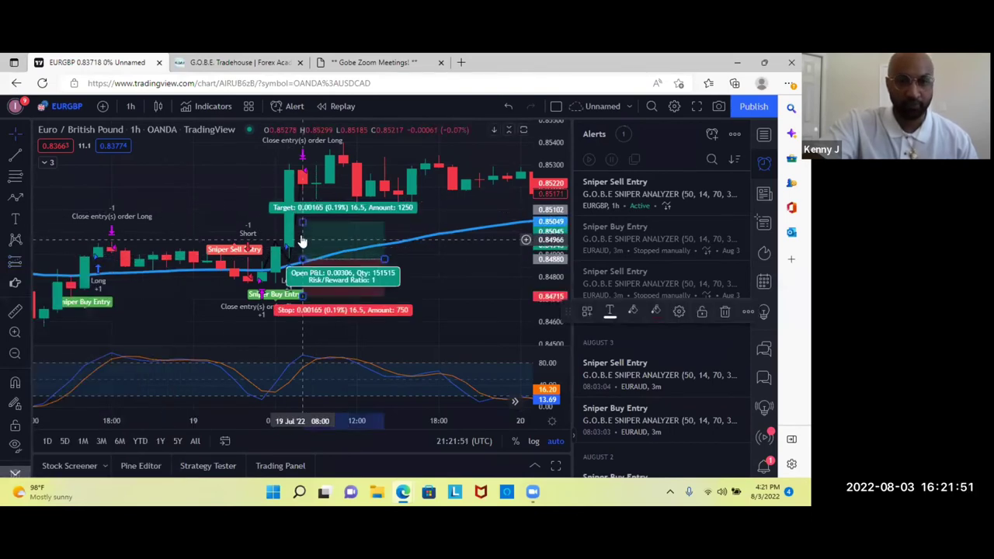
drag(302, 210, 318, 162)
click(270, 160)
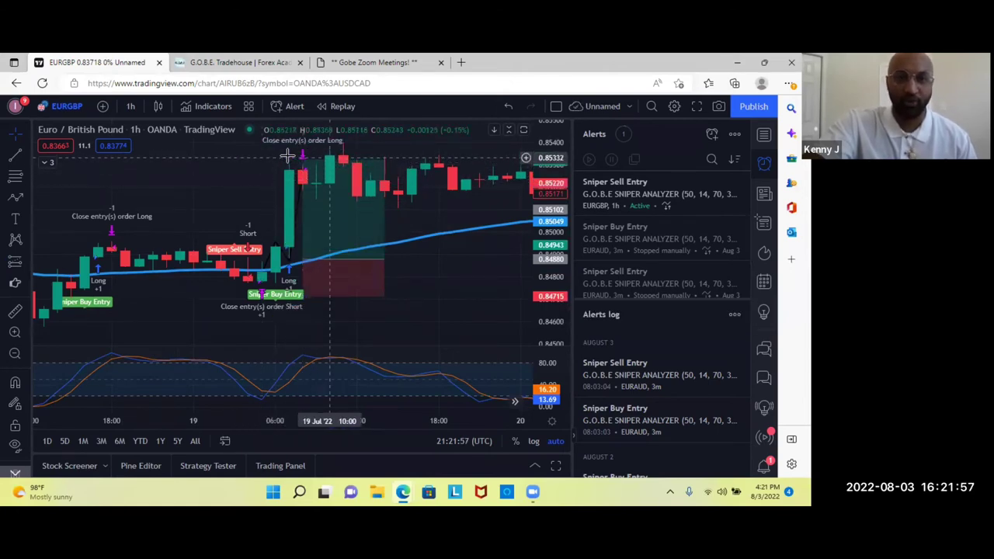
mouse_move(342, 212)
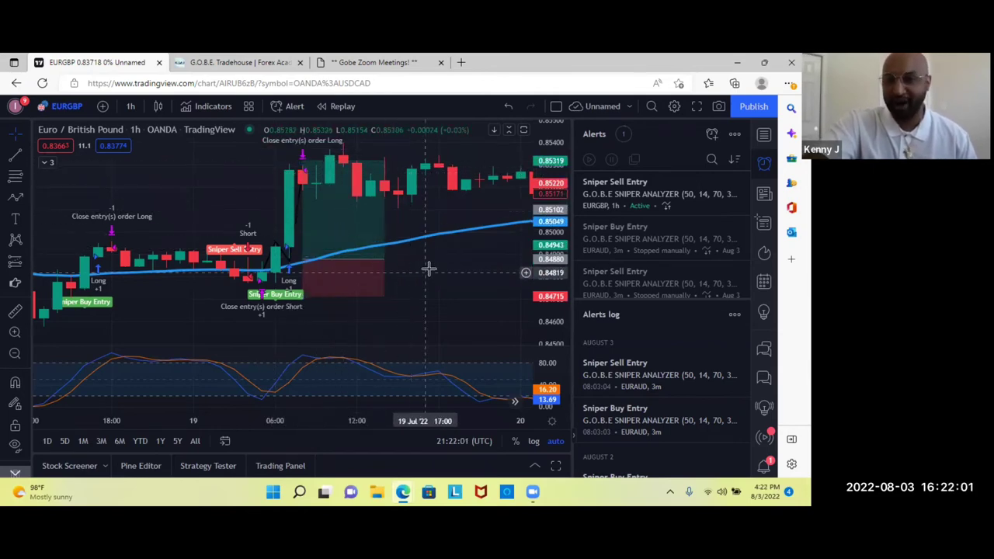
Look back through the price history from 19 July to 12 July for a Sniper Sell Entry setup.
drag(207, 192, 395, 187)
drag(278, 190, 444, 186)
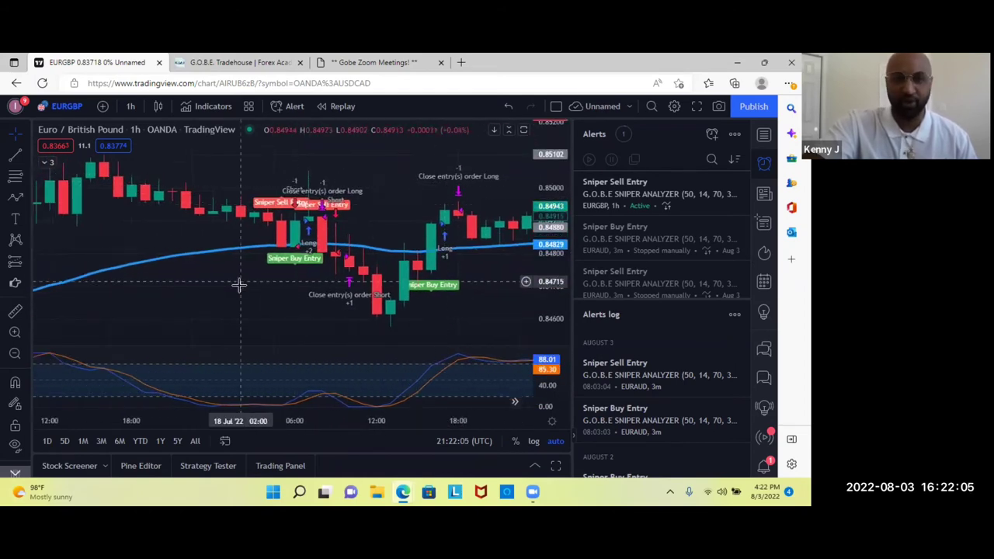
drag(240, 284, 453, 264)
drag(245, 247, 441, 220)
drag(204, 236, 476, 219)
scroll(358, 295, up, 4)
scroll(355, 295, down, 4)
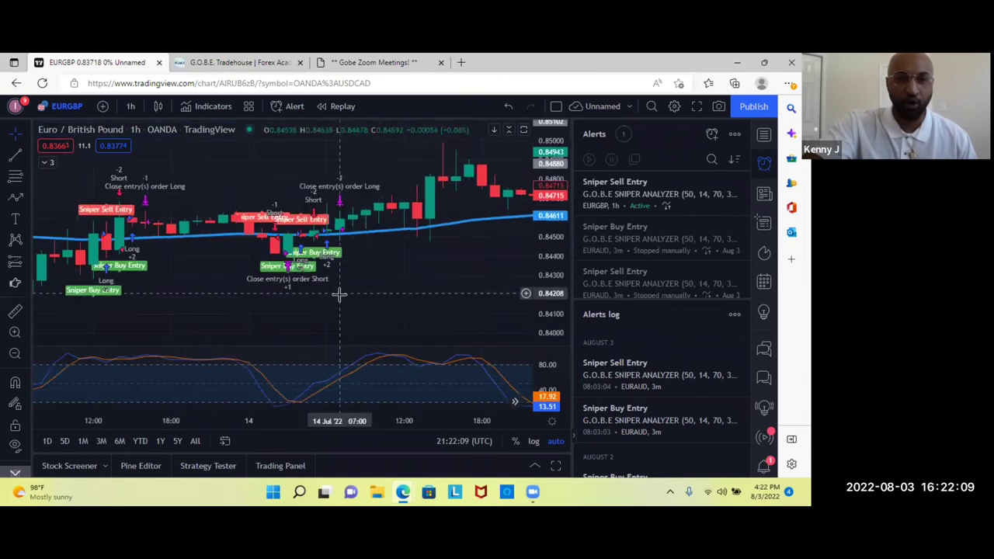
scroll(329, 293, up, 3)
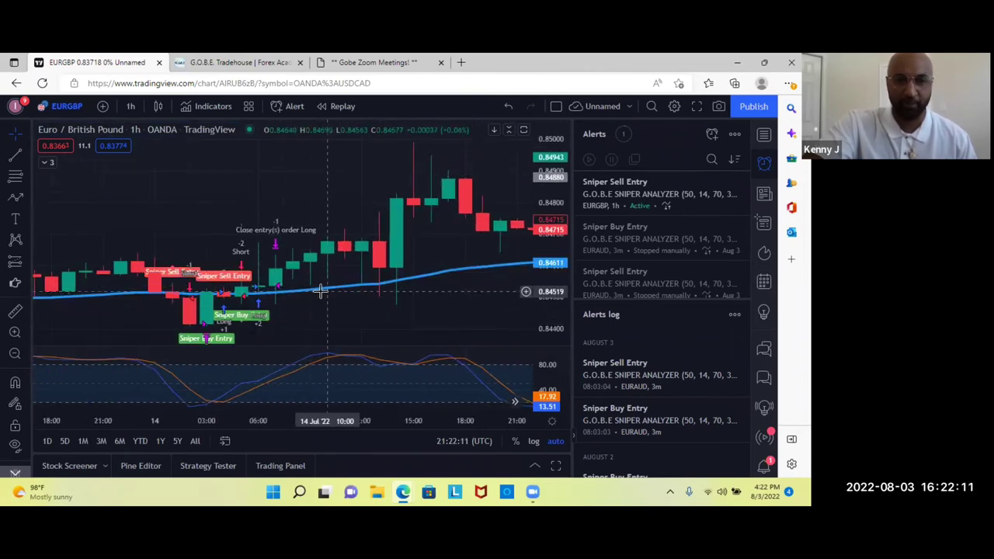
scroll(327, 290, down, 2)
drag(202, 301, 447, 271)
drag(253, 277, 304, 280)
scroll(303, 279, down, 3)
drag(214, 266, 367, 281)
scroll(368, 281, up, 4)
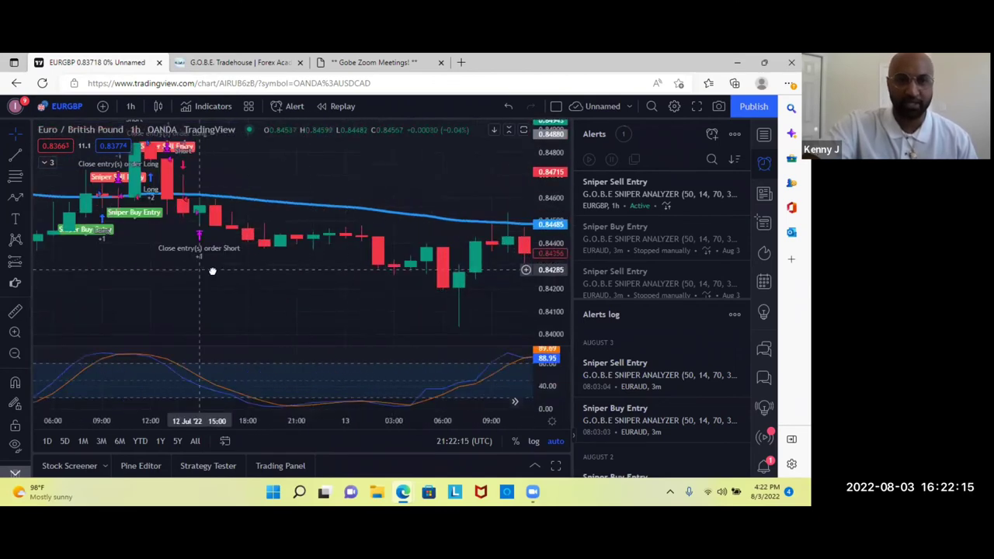
drag(213, 271, 386, 354)
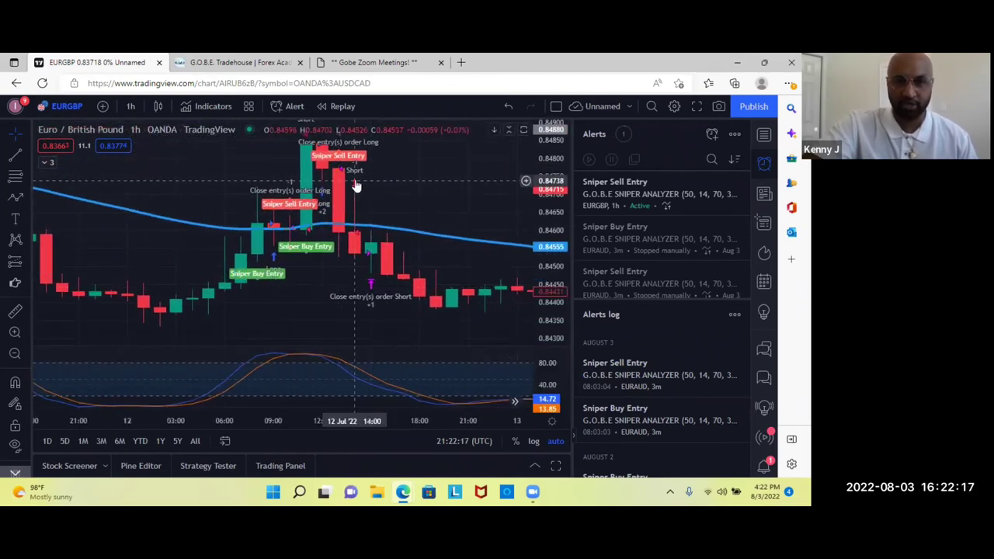
Draw a path from the 12 July Sniper Sell Entry down below the moving average, back up to it, and down to about 0.84455.
click(25, 198)
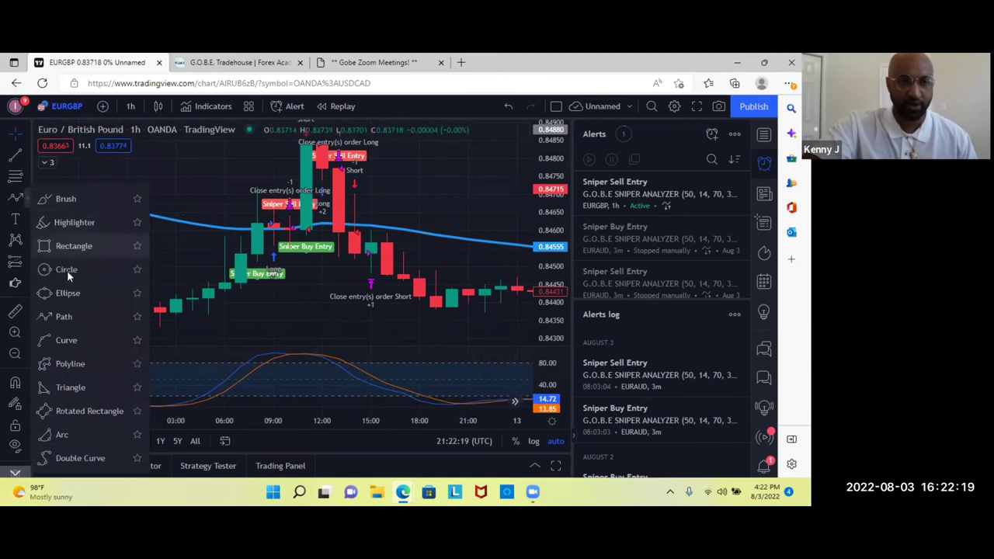
click(67, 315)
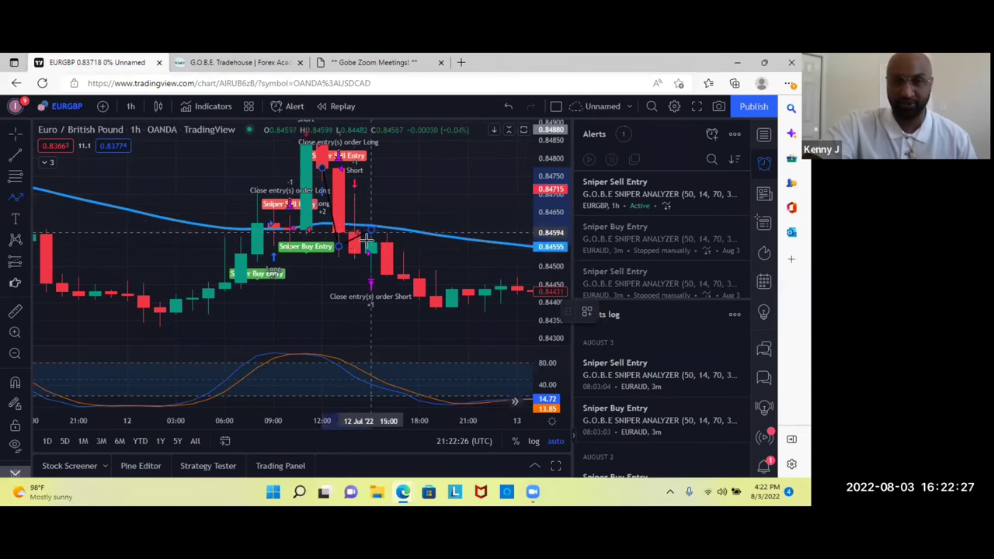
double_click(387, 282)
Add a short position at the 12 July 16:00 candle with entry 0.84604, stop 0.84706 and target 0.84463.
click(24, 263)
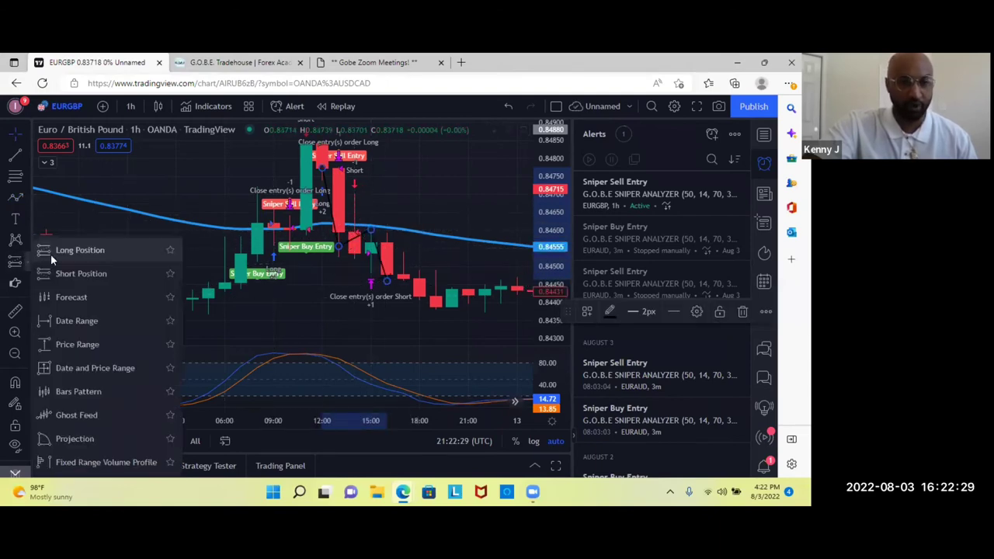
click(48, 273)
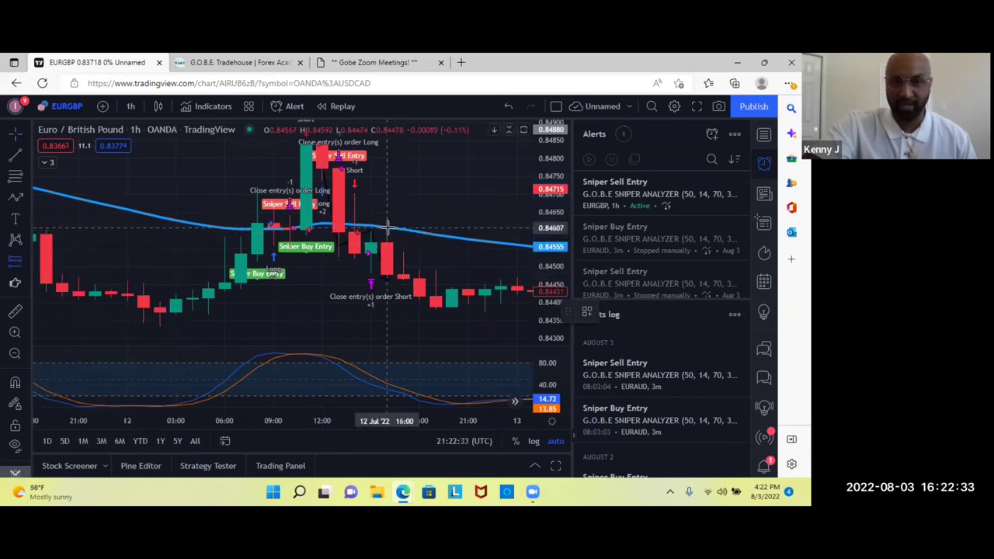
click(386, 228)
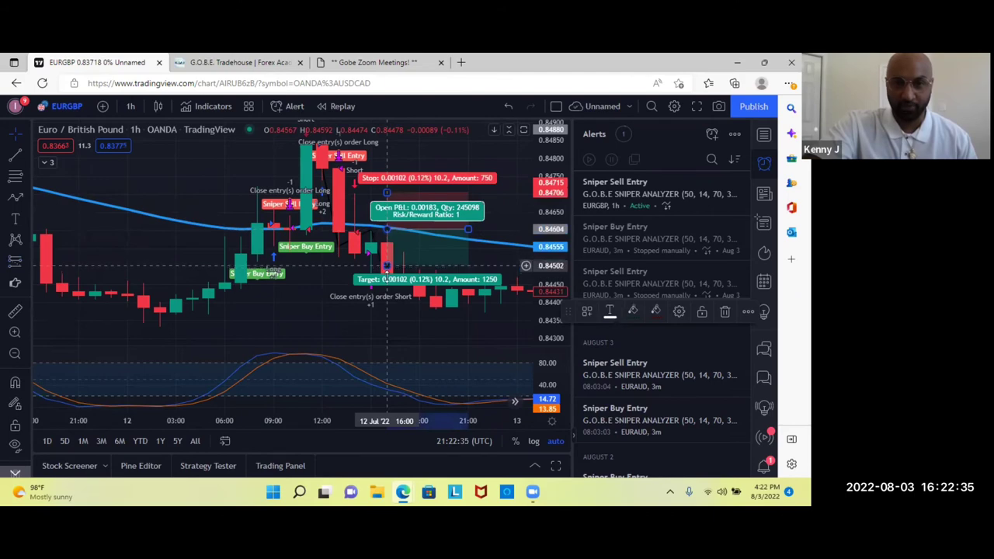
Add a short position at the 11 July 17:00 candle with entry 0.84727, stop 0.84841 and target 0.84549.
mouse_move(341, 278)
mouse_down()
mouse_move(365, 291)
mouse_move(553, 286)
mouse_up()
drag(246, 283, 319, 279)
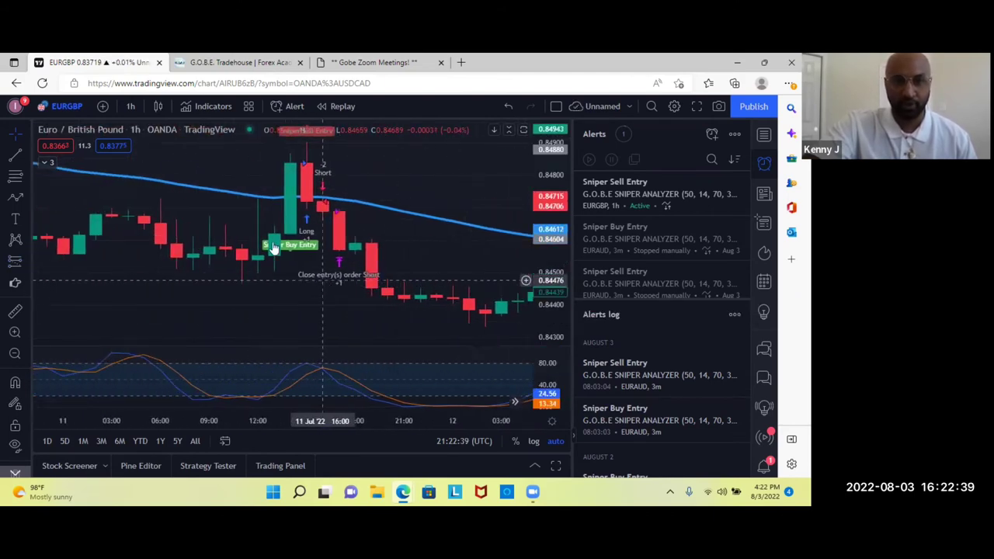
click(28, 252)
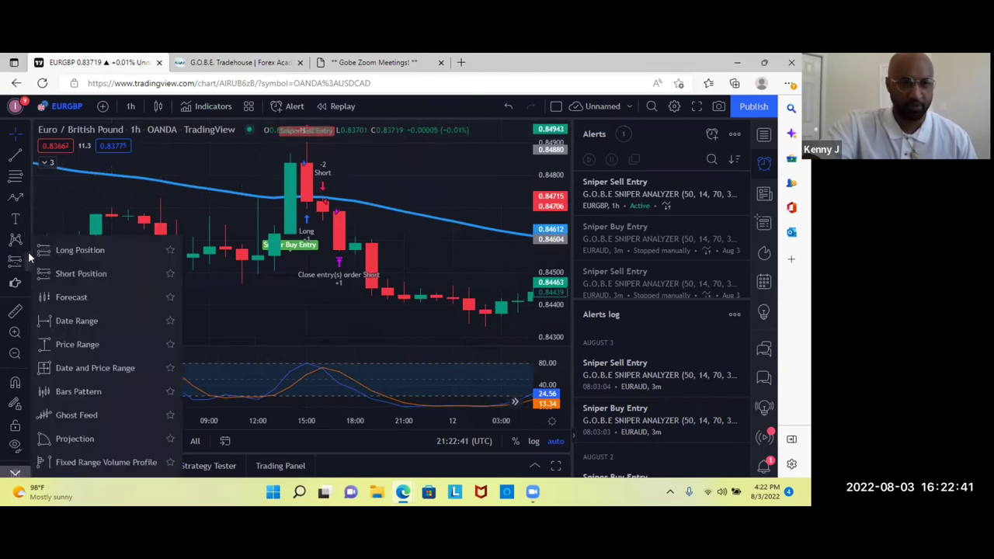
click(50, 272)
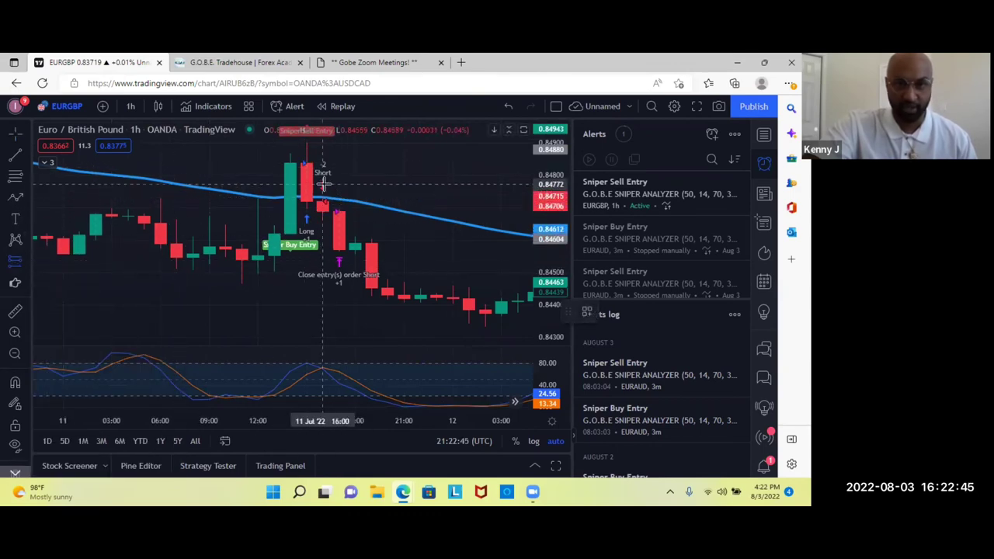
click(336, 202)
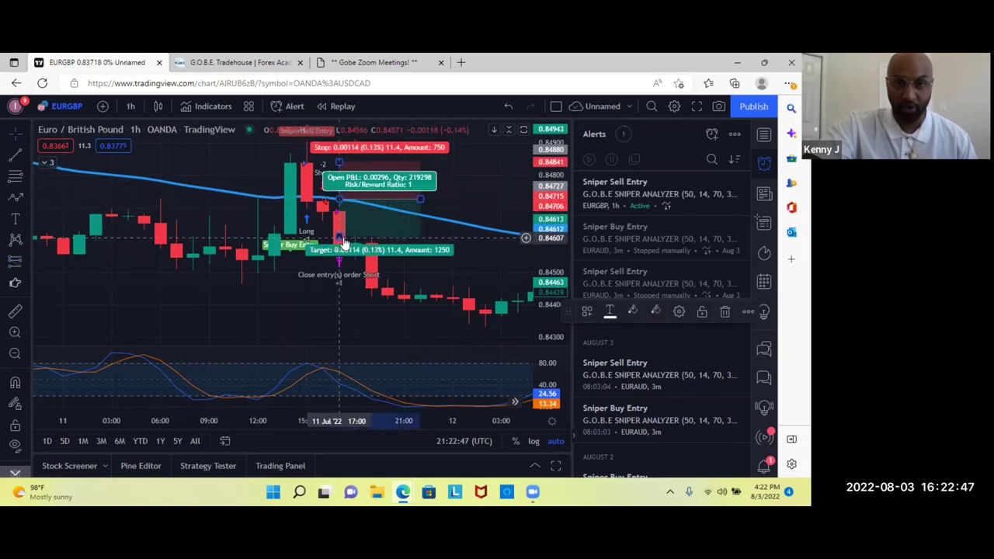
drag(337, 234, 348, 255)
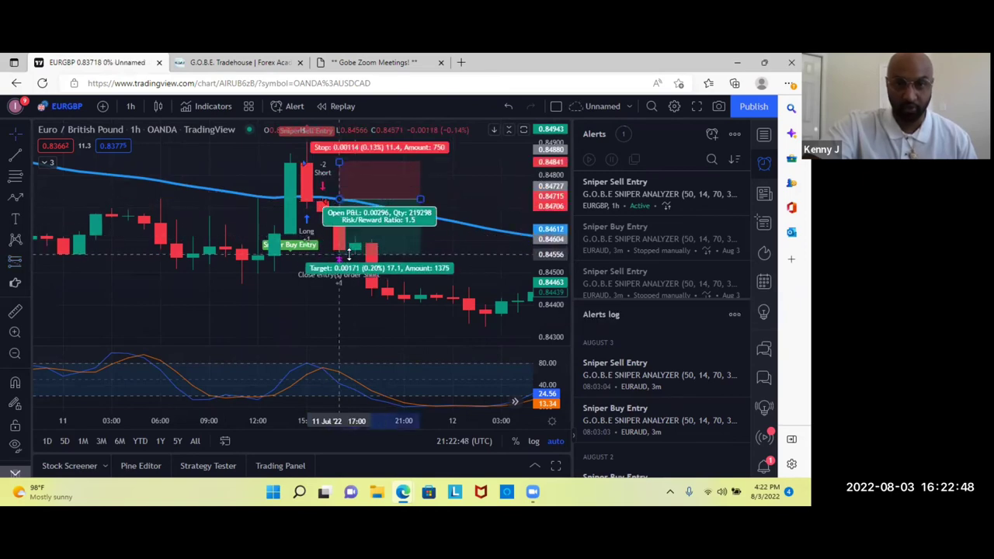
click(257, 306)
Look back through the price history from 11 July to the end of June for earlier Sniper entries.
drag(238, 298, 482, 282)
scroll(393, 299, left, 10)
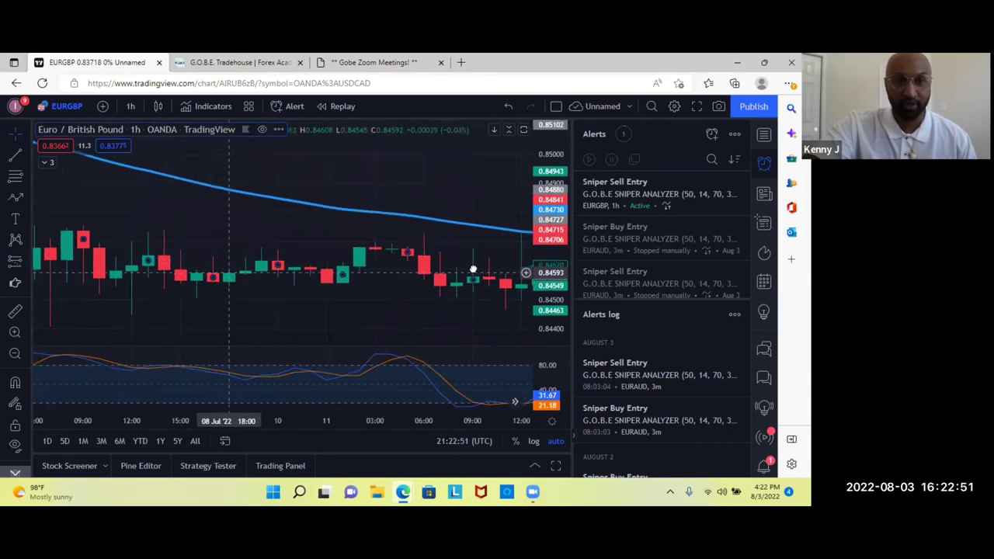
scroll(351, 311, left, 10)
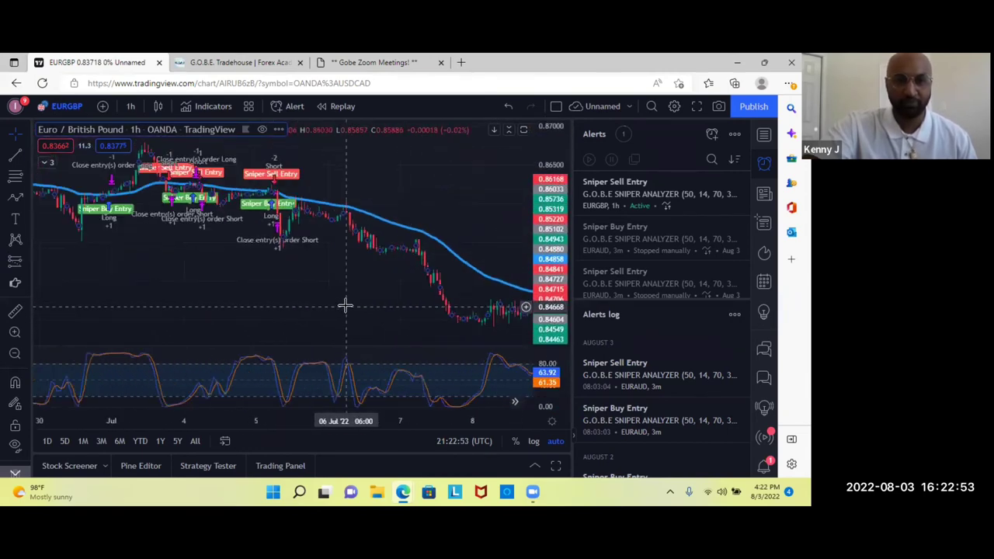
scroll(339, 302, left, 15)
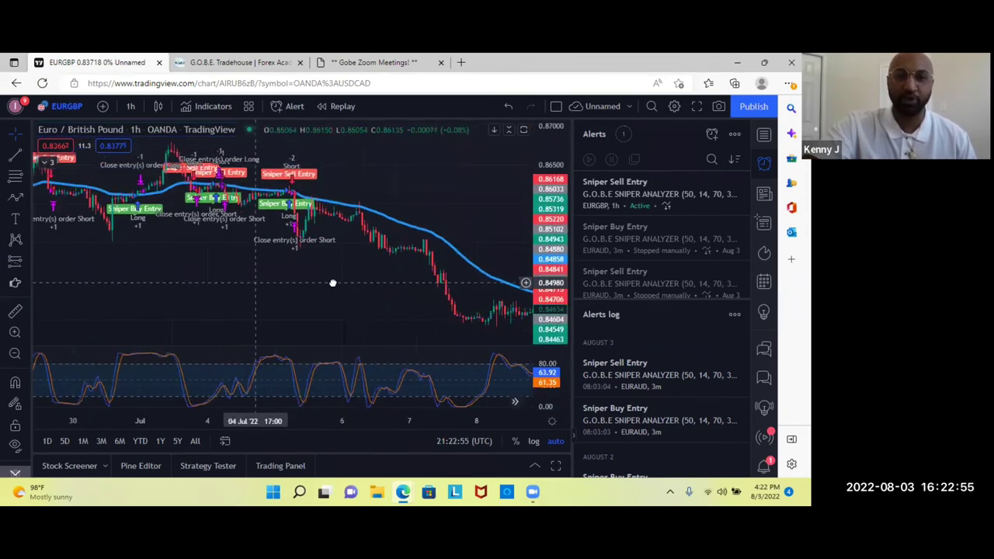
scroll(315, 281, right, 15)
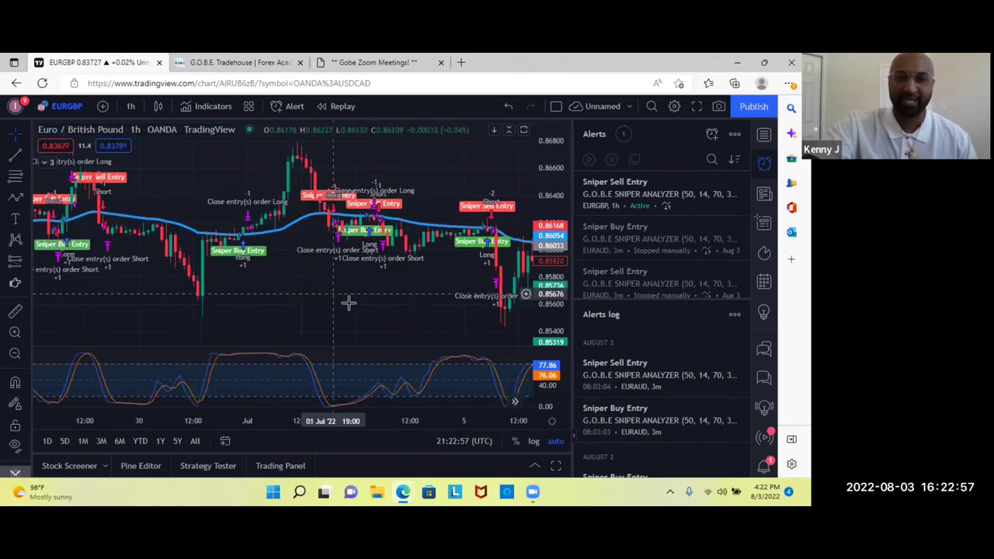
Review the Sniper entries and marked positions forward from early July to the 19 July long position.
scroll(261, 274, right, 15)
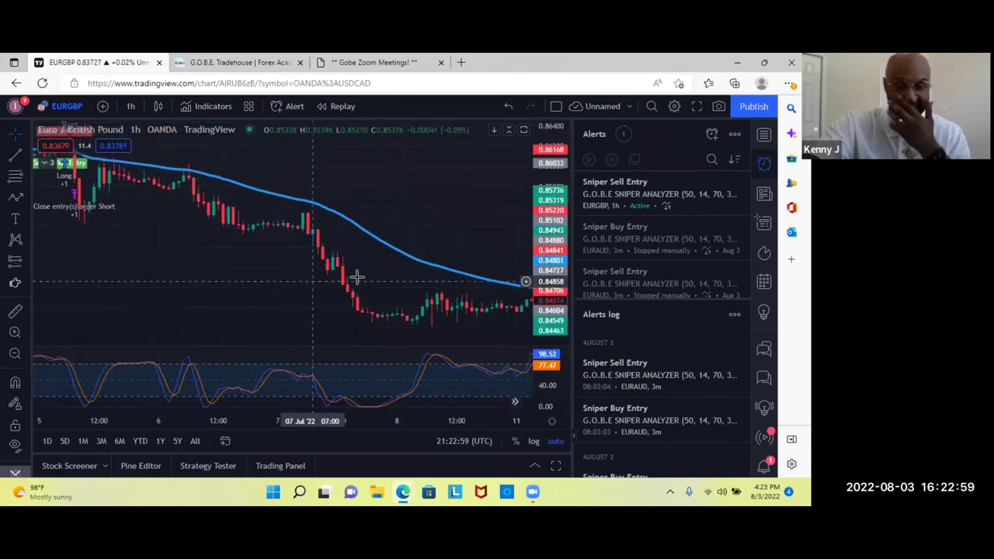
scroll(310, 243, right, 15)
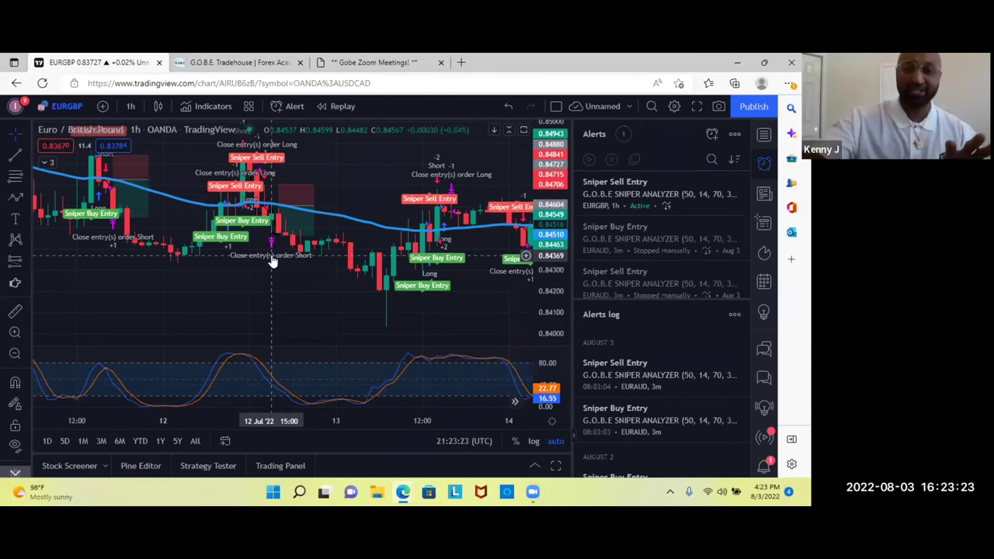
scroll(380, 324, up, 2)
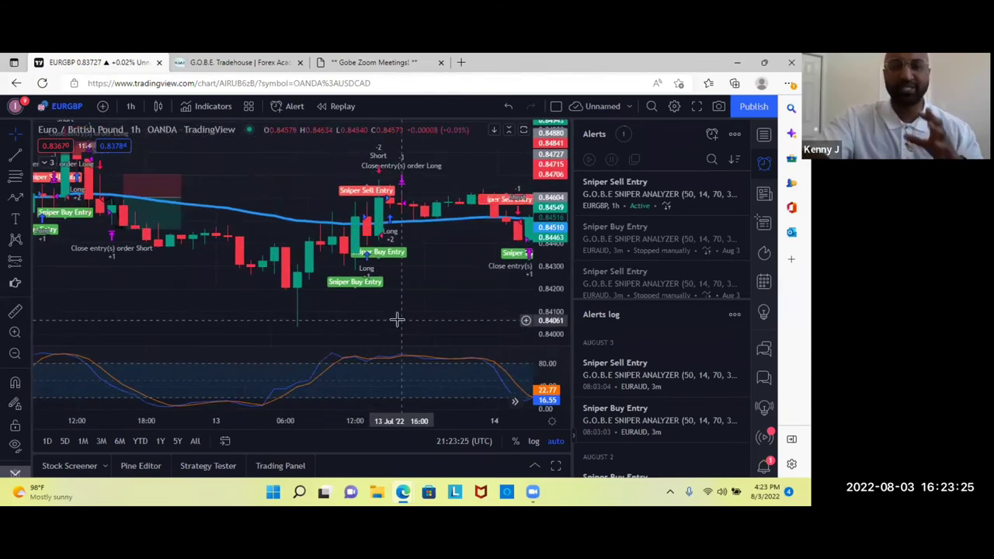
drag(334, 311, 199, 295)
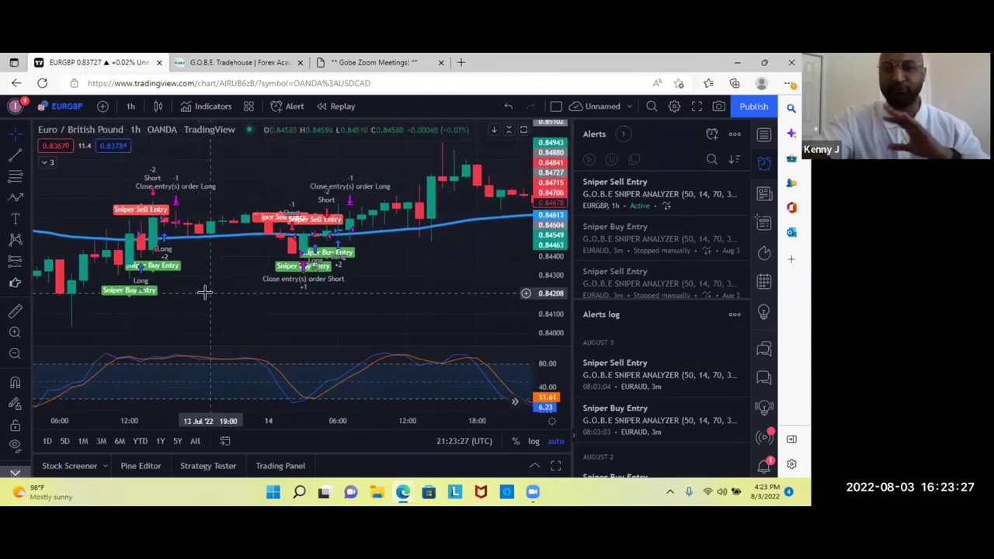
drag(398, 295, 189, 275)
scroll(437, 277, up, 2)
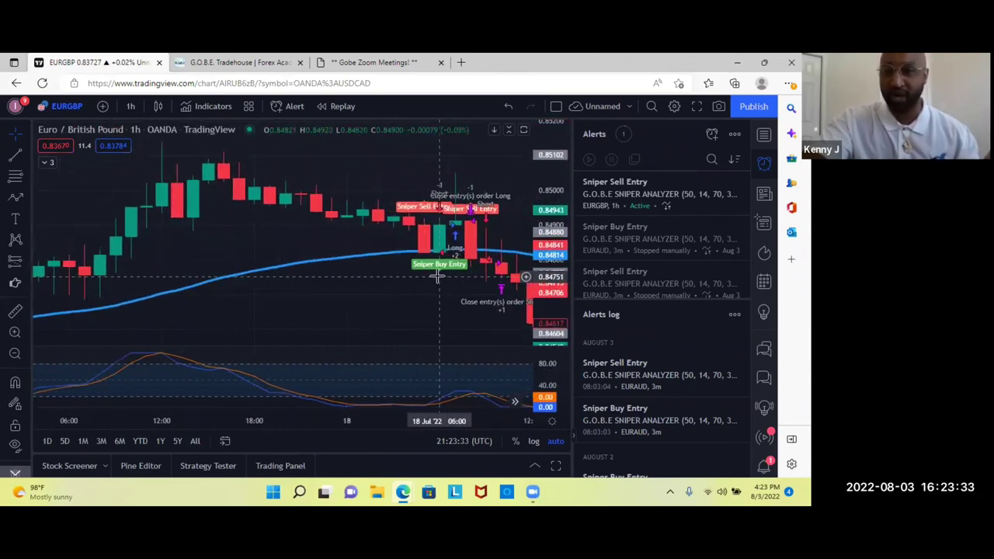
drag(440, 287, 324, 276)
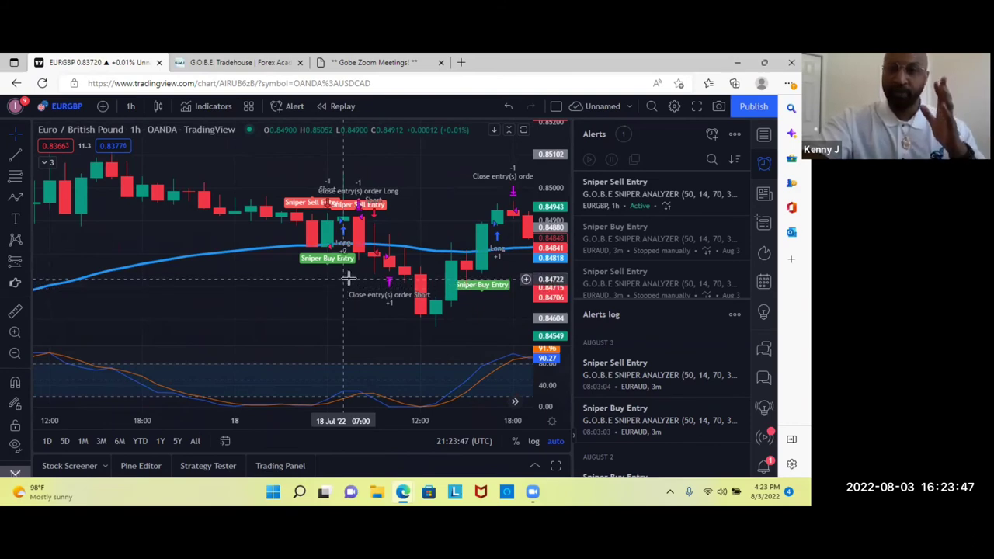
scroll(349, 276, up, 2)
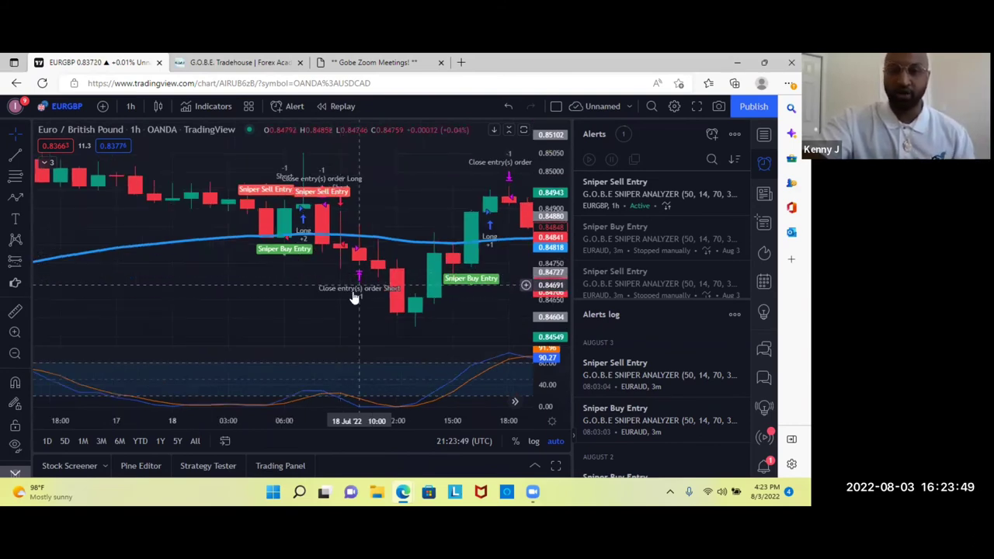
drag(355, 295, 276, 294)
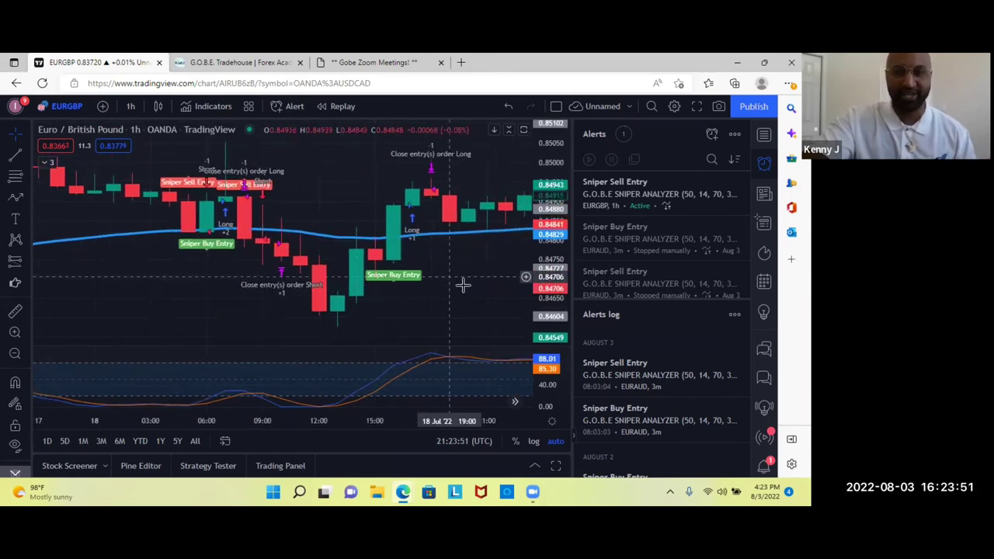
drag(432, 279, 194, 262)
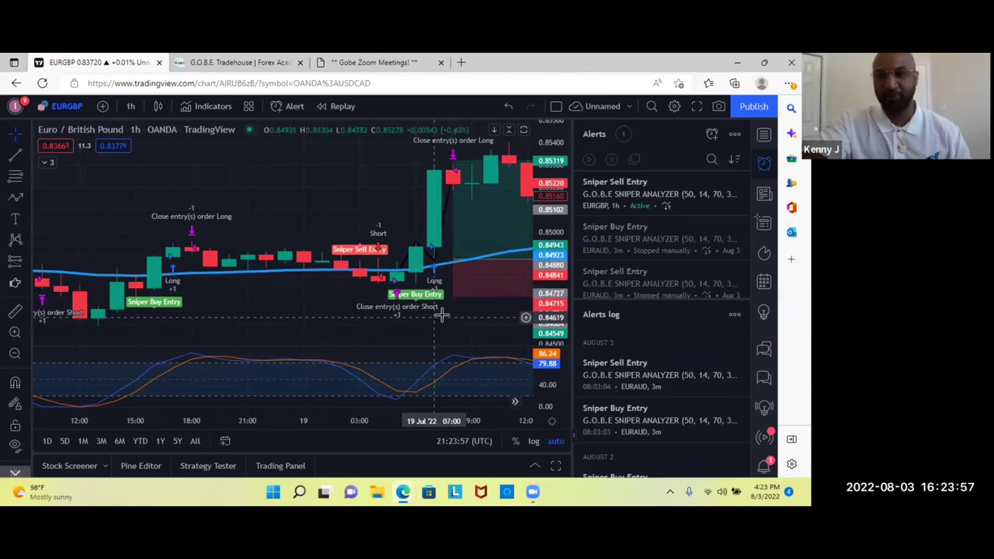
drag(471, 317, 362, 308)
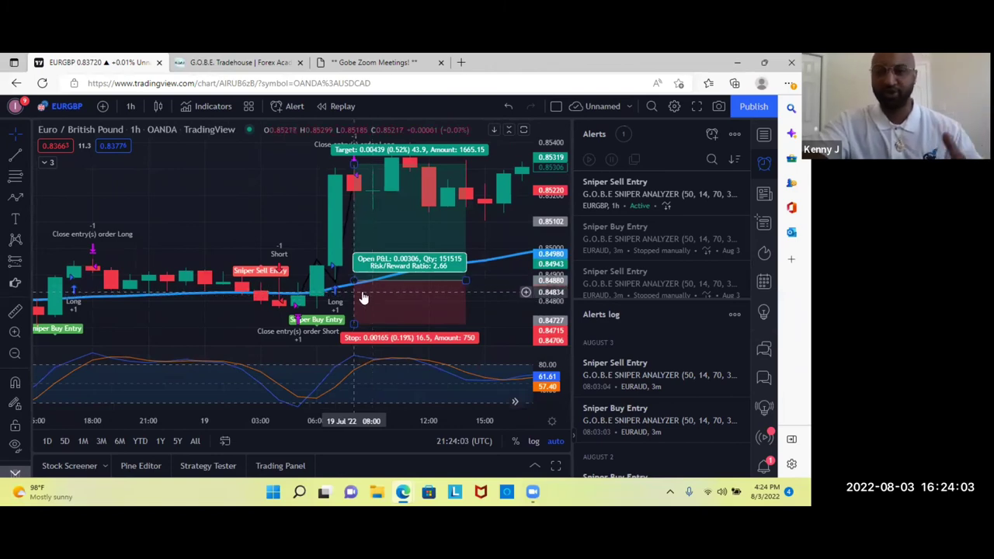
drag(490, 293, 347, 283)
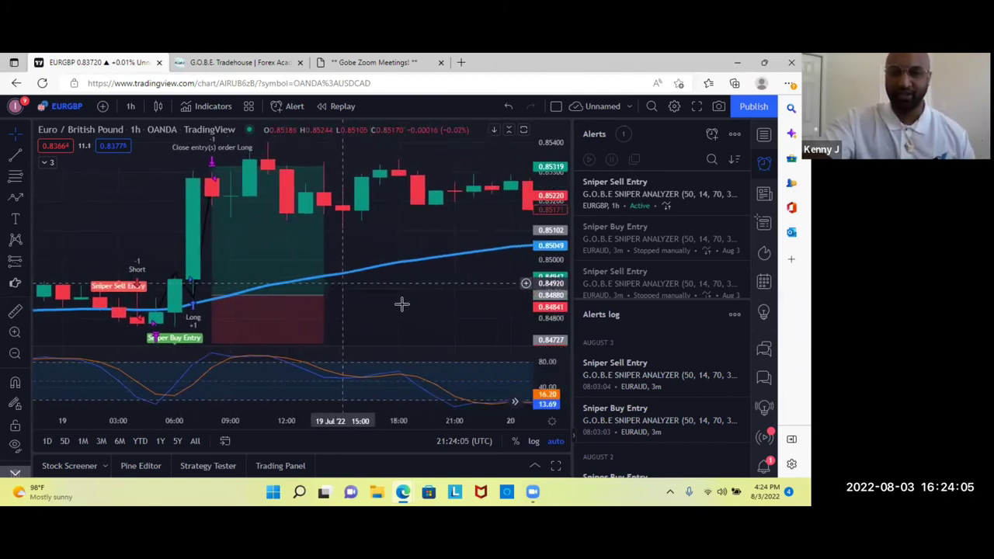
scroll(402, 304, down, 5)
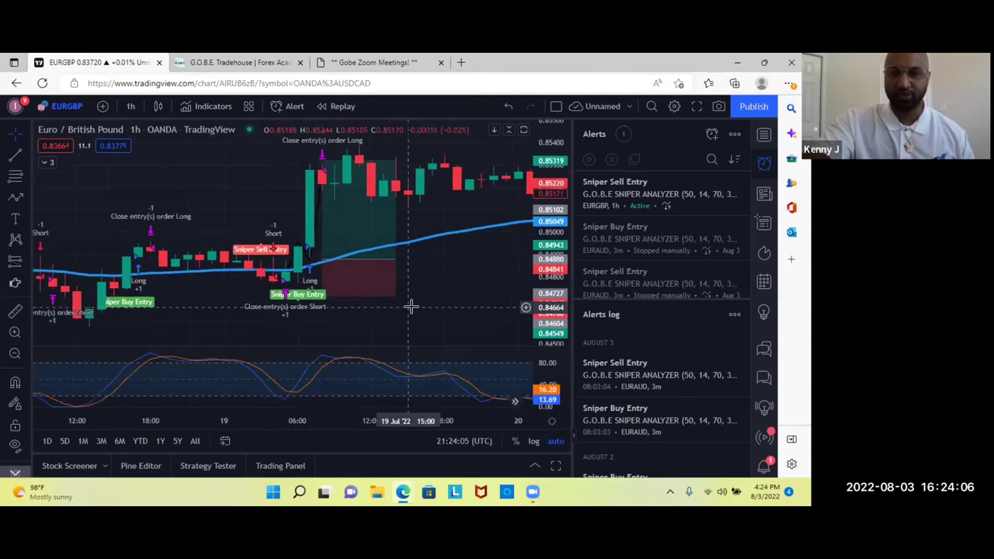
Switch to the G.O.B.E. Tradehouse website.
click(233, 62)
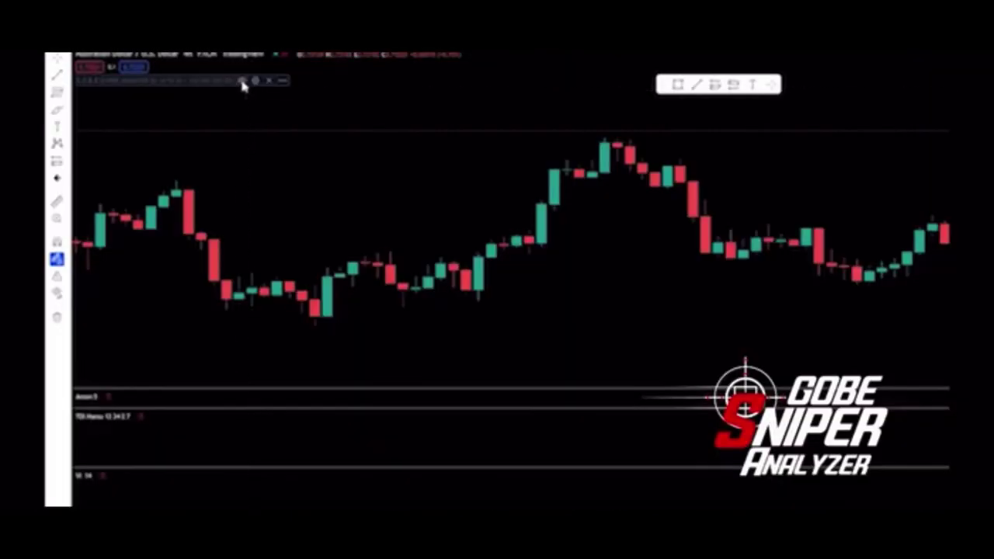
Show the hidden G.O.B.E Sniper Analyzer indicator on the Australian Dollar / U.S. Dollar chart and view its more recent entries.
click(243, 81)
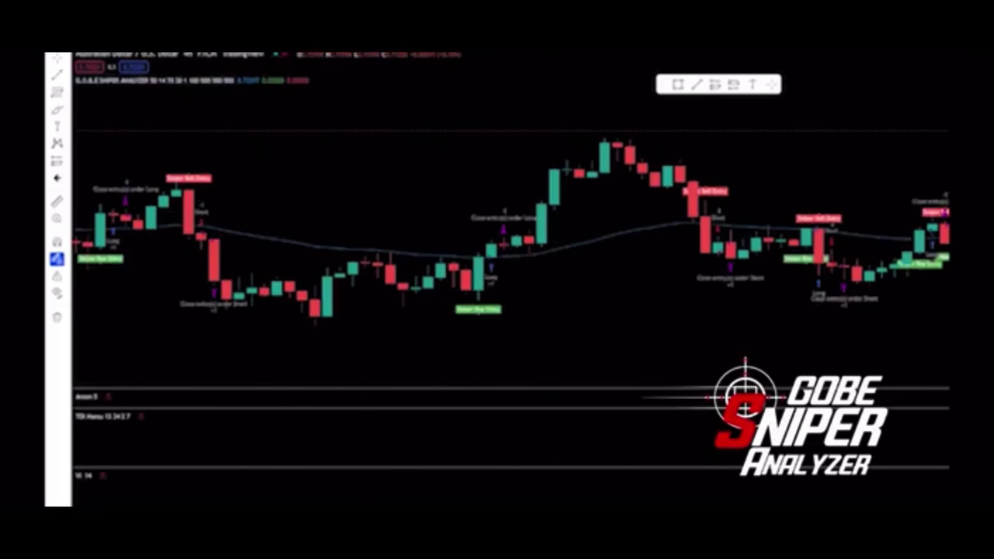
drag(960, 257, 960, 194)
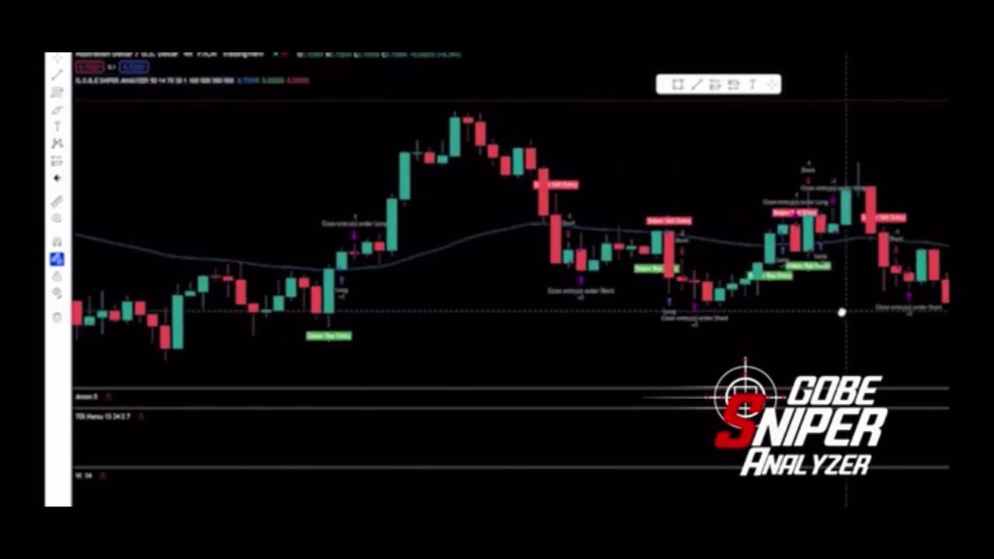